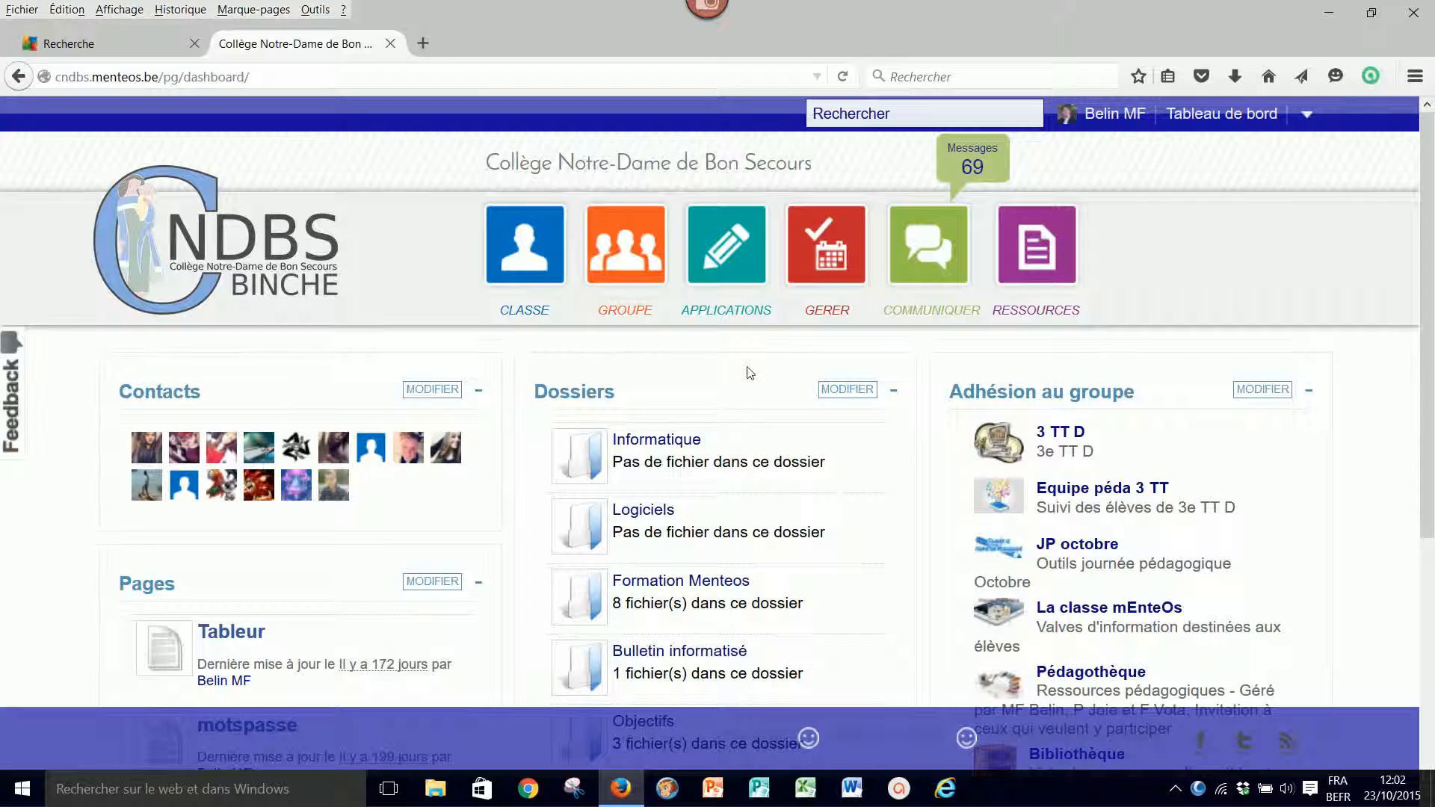
# Open the Collecticiel application and start adding a new assignment
pyautogui.click(738, 311)
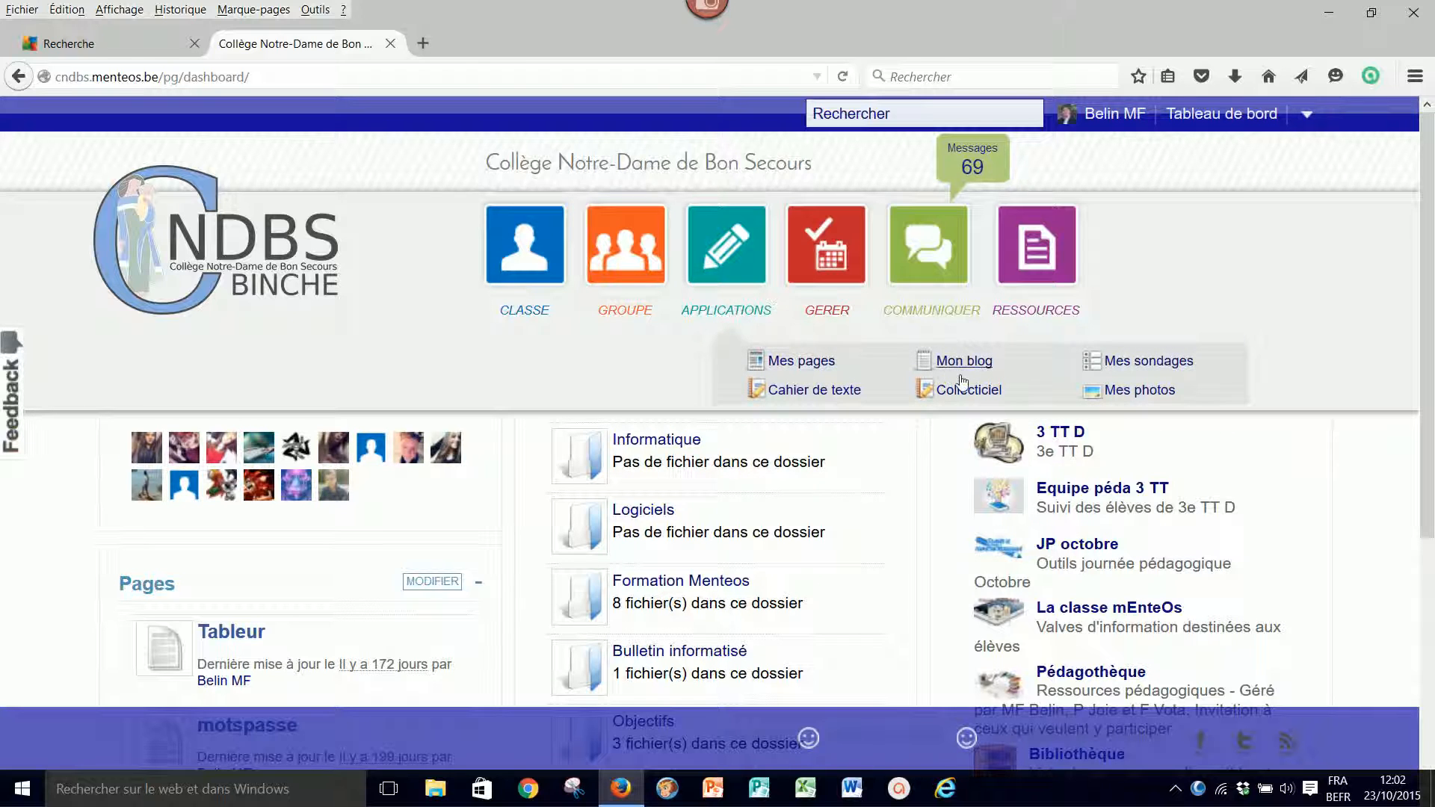
pyautogui.click(969, 390)
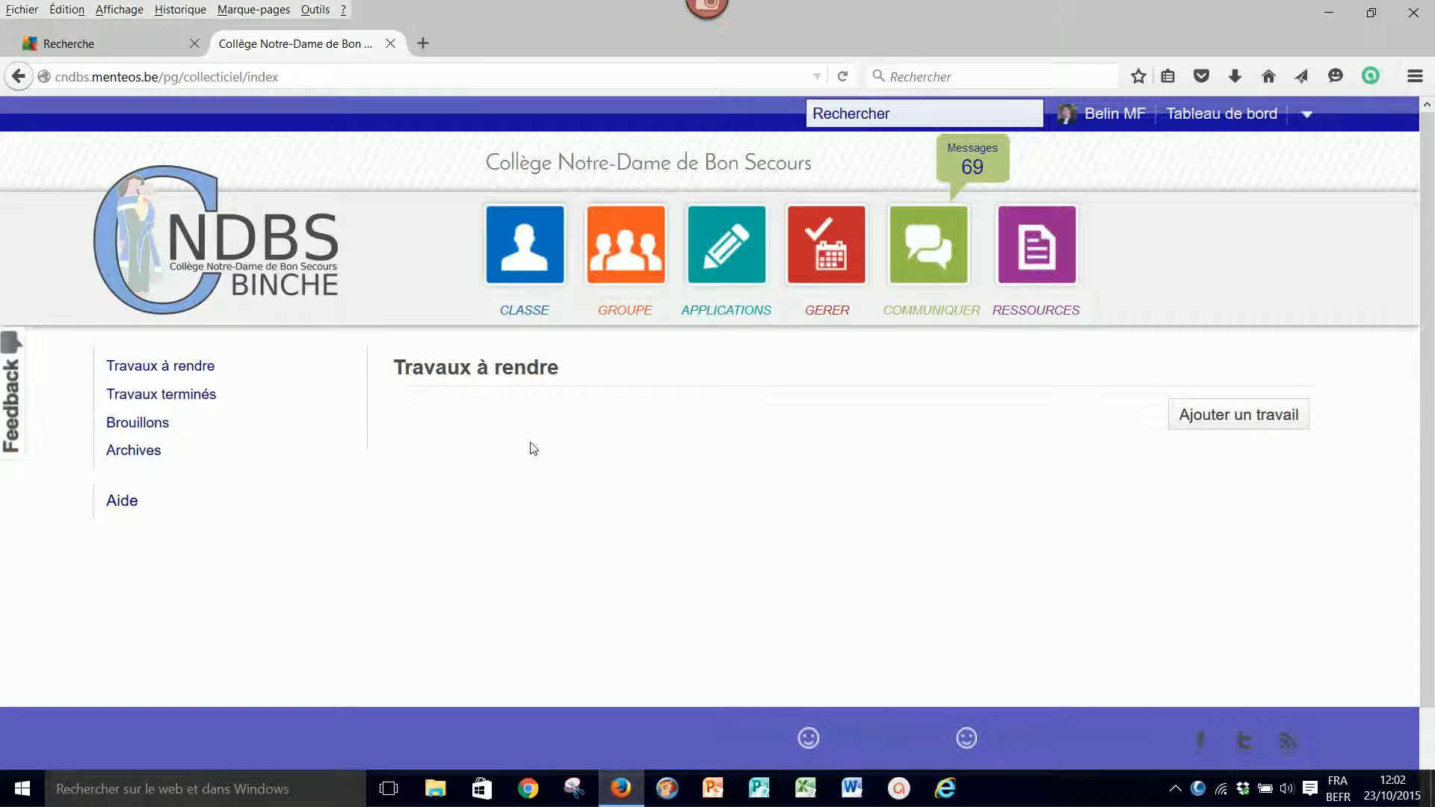
pyautogui.click(1229, 421)
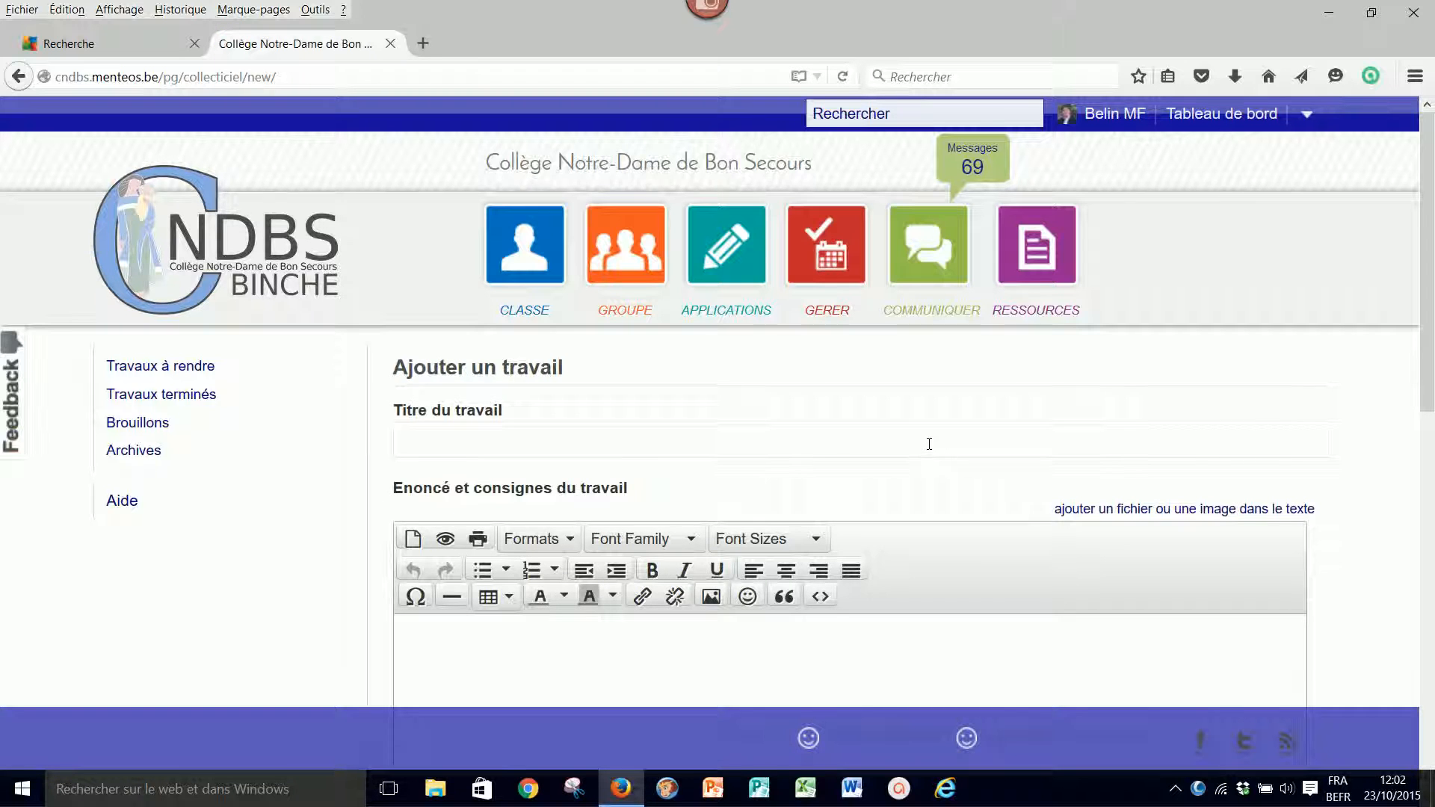
# Title the assignment "Zoom sur l'imprimante" and enter "Voir fichier" as its instructions
pyautogui.click(929, 444)
pyautogui.write('Z')
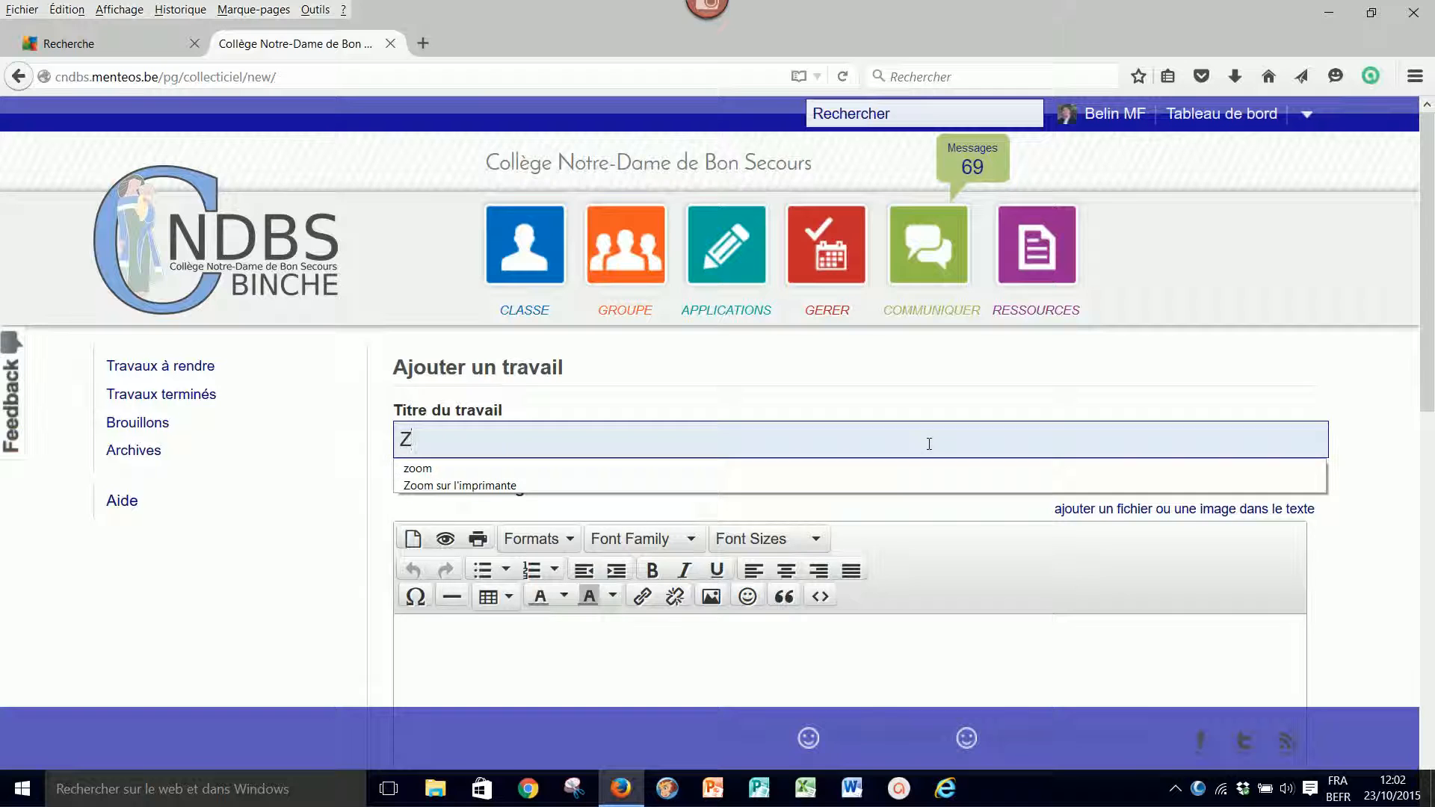
pyautogui.write('oom')
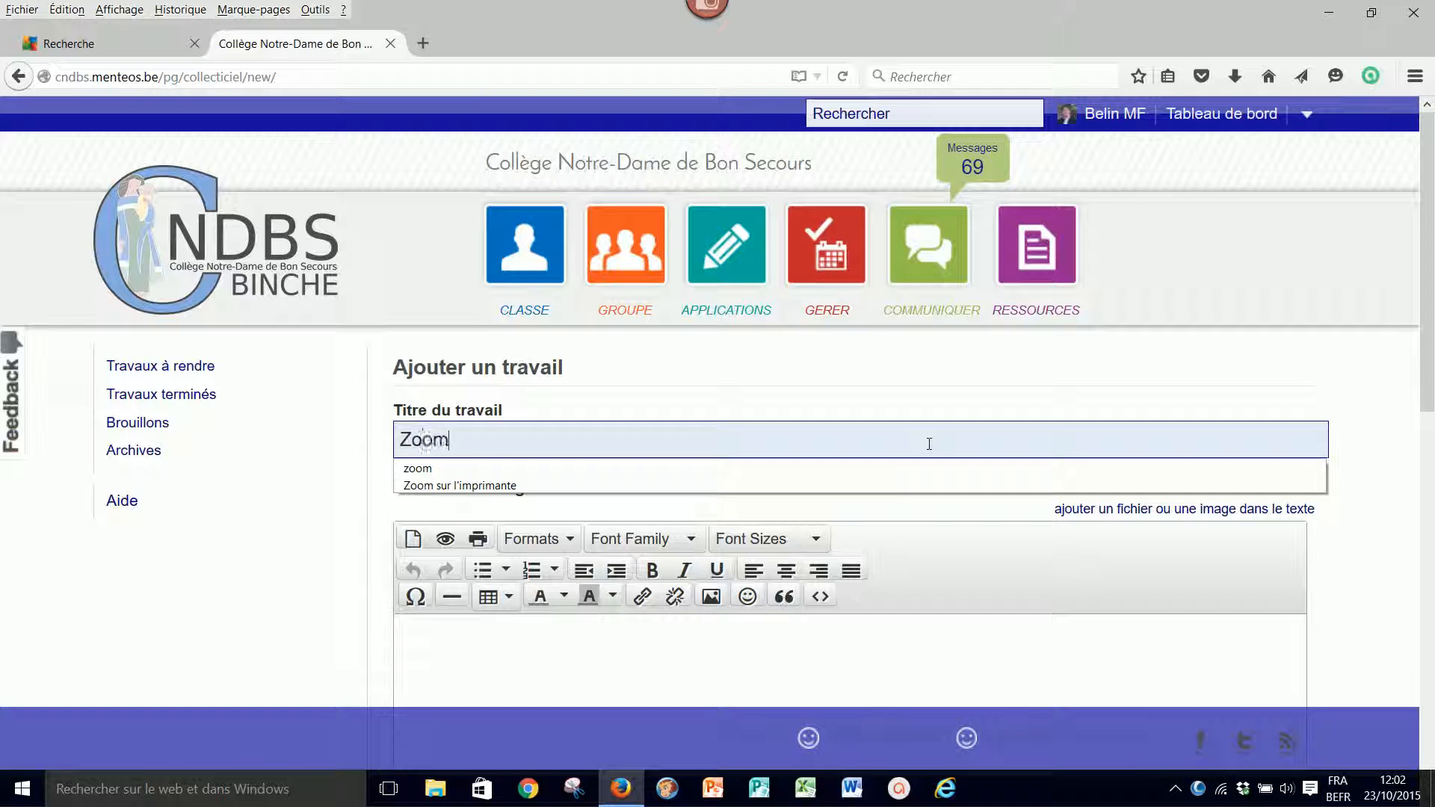
pyautogui.click(927, 485)
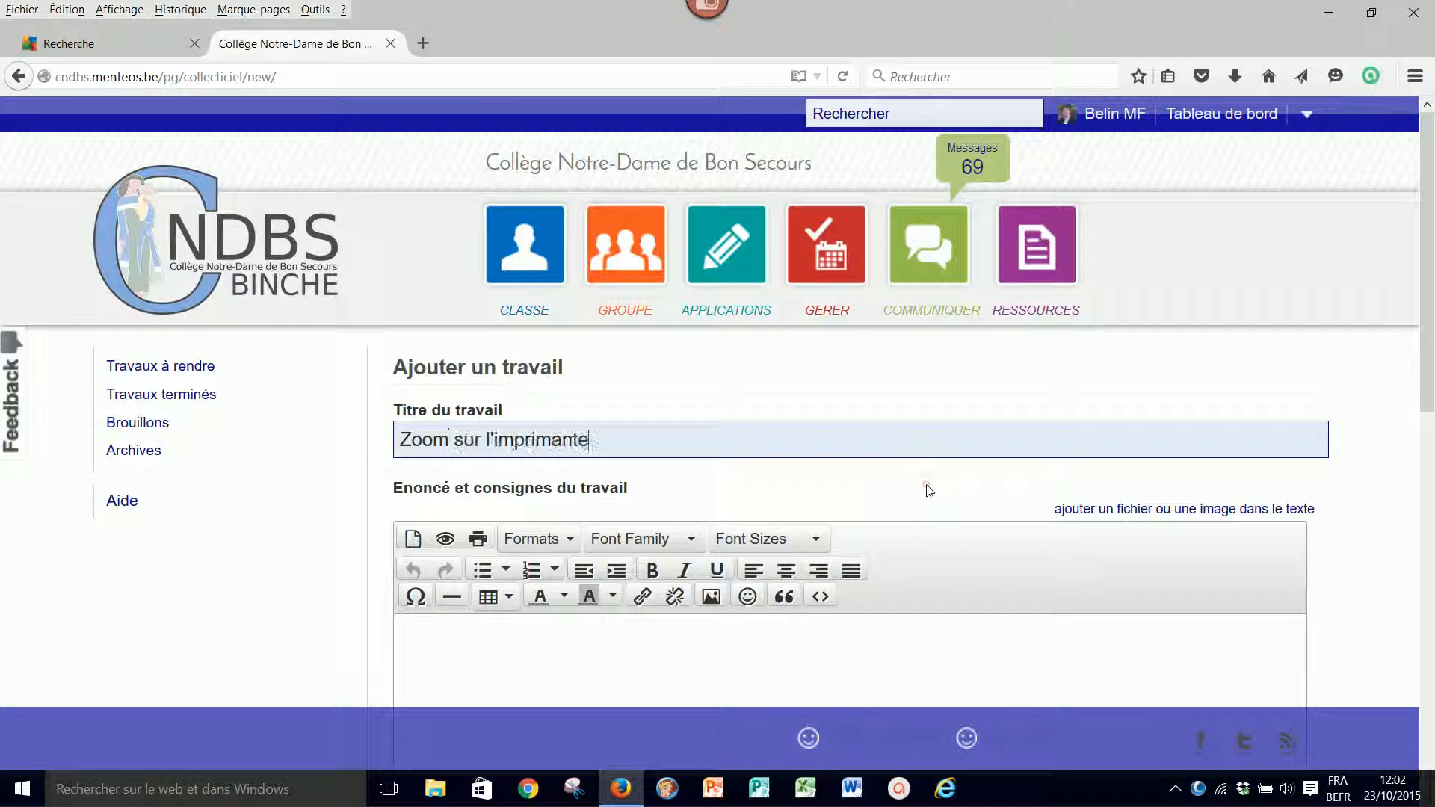
pyautogui.click(721, 649)
pyautogui.write('V')
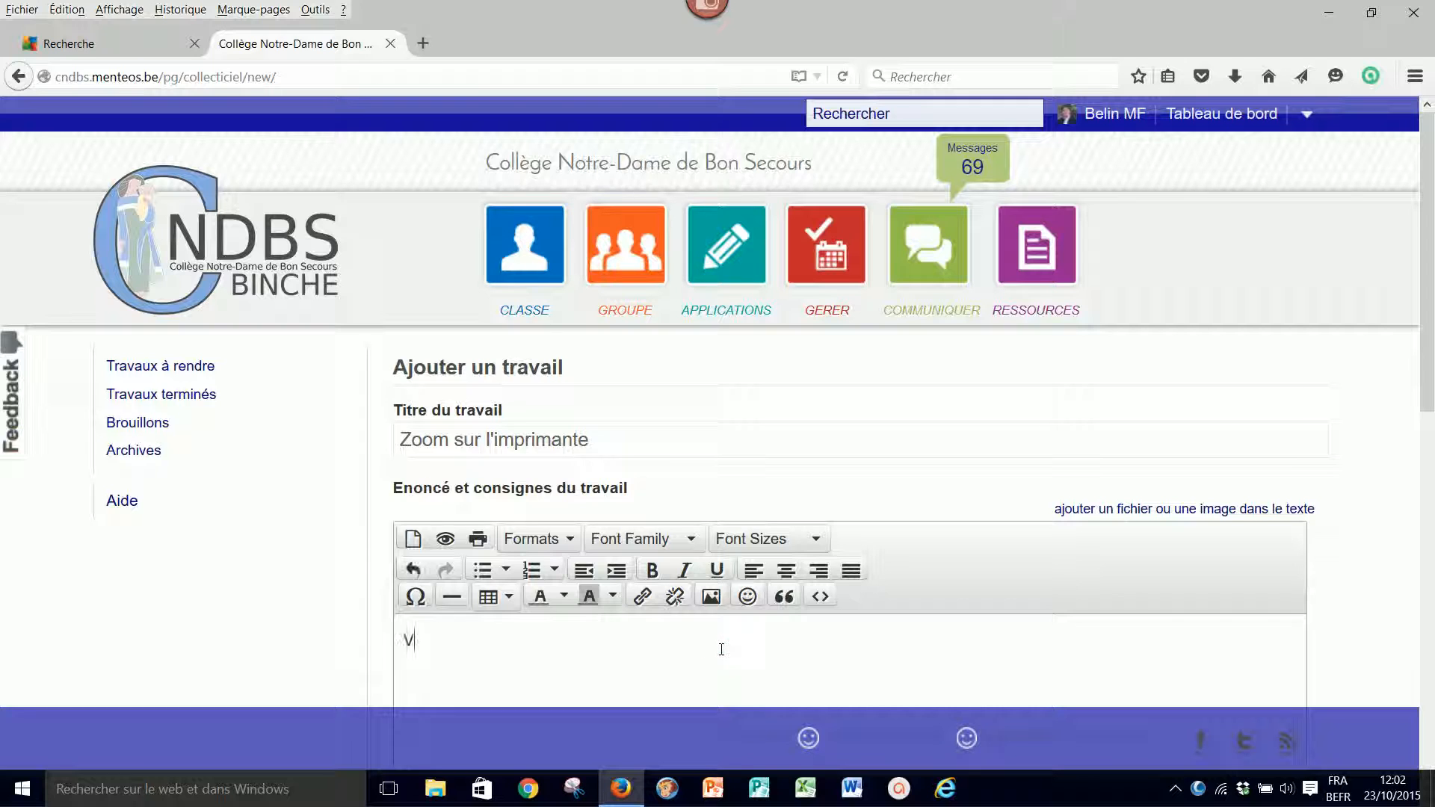
pyautogui.write('oir fichier')
# Attach the document "ZOOM SUR l'imprimante travail" from the matos folder as the assignment's first linked file
pyautogui.scroll(-4, 1429, 383)
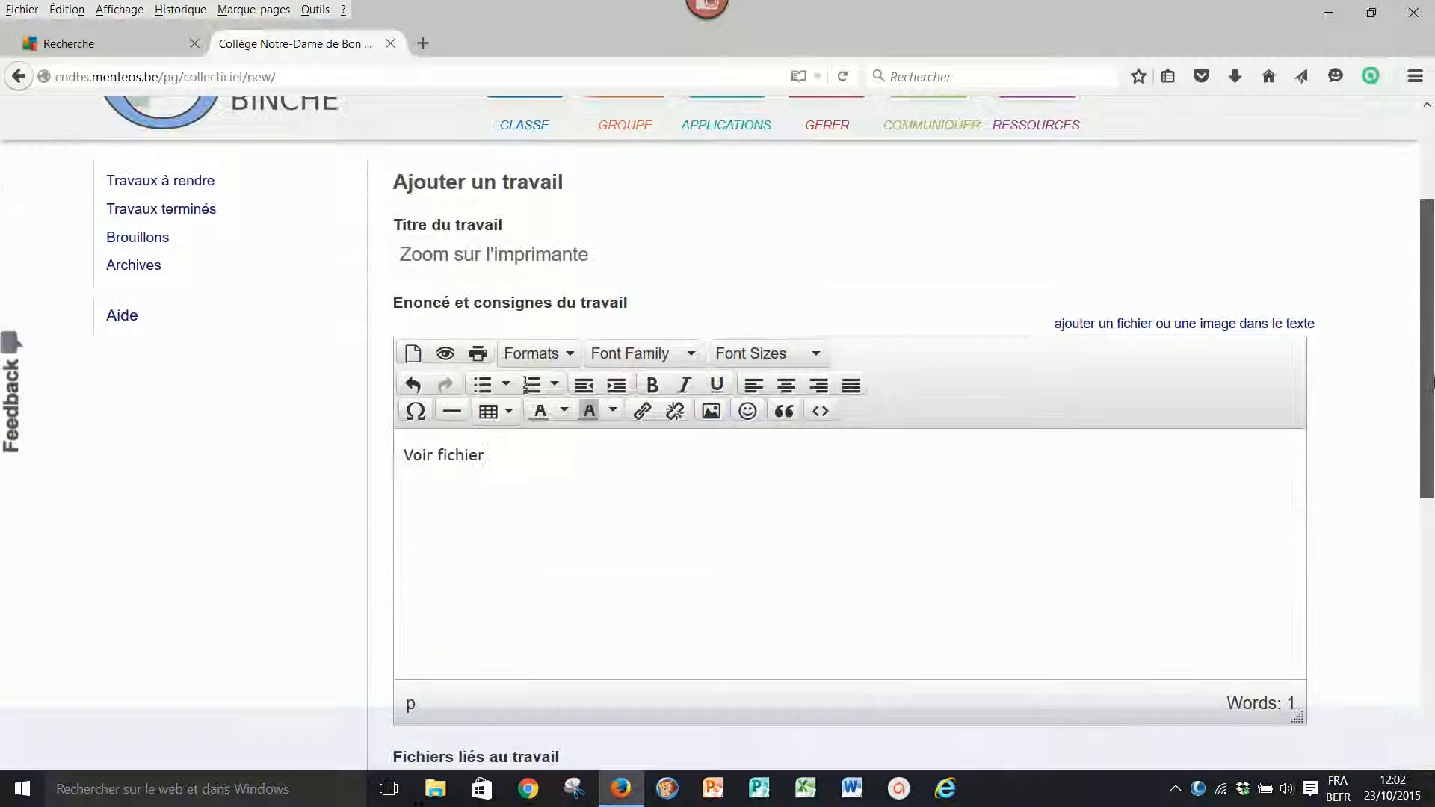
pyautogui.moveTo(1429, 382); pyautogui.dragTo(1429, 478)
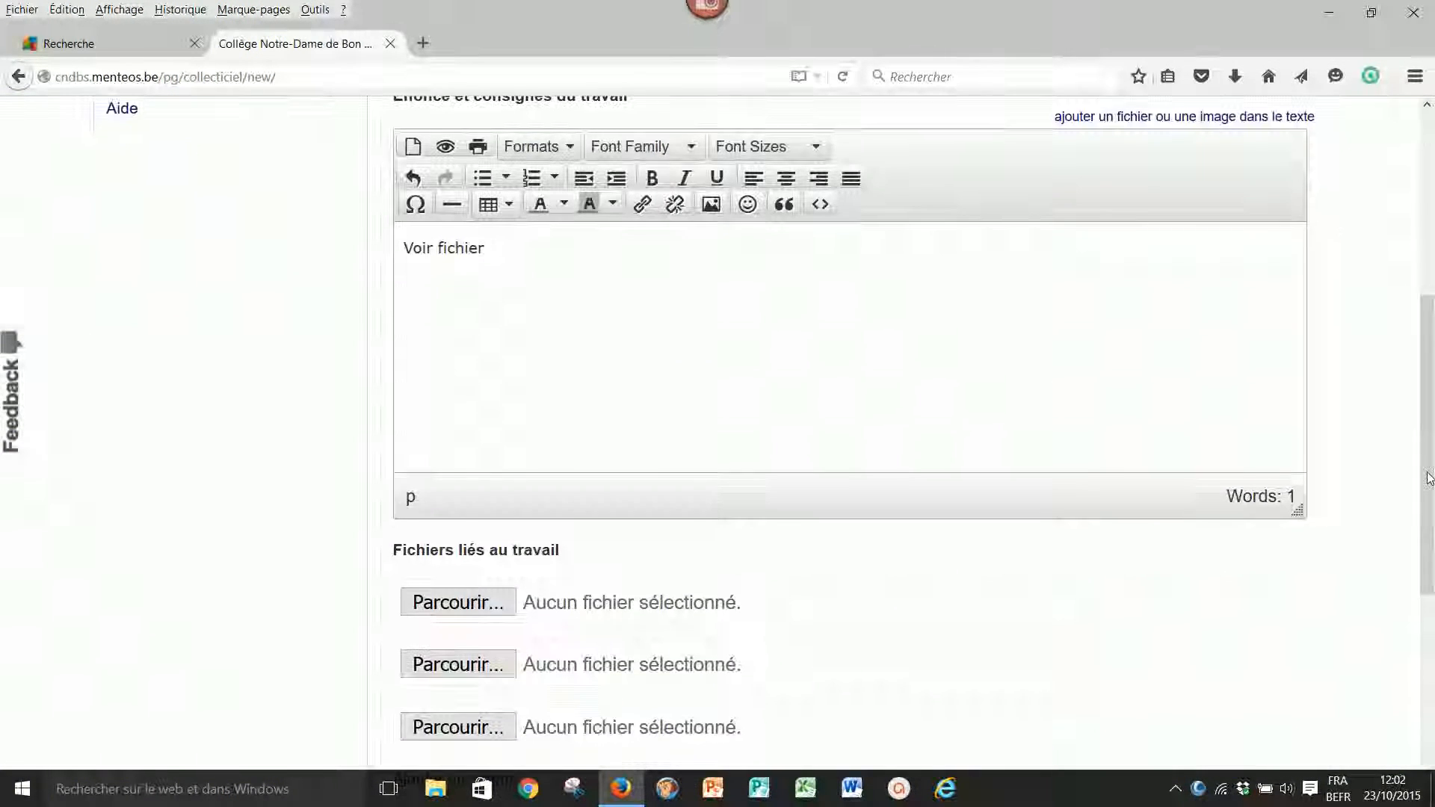
pyautogui.click(477, 604)
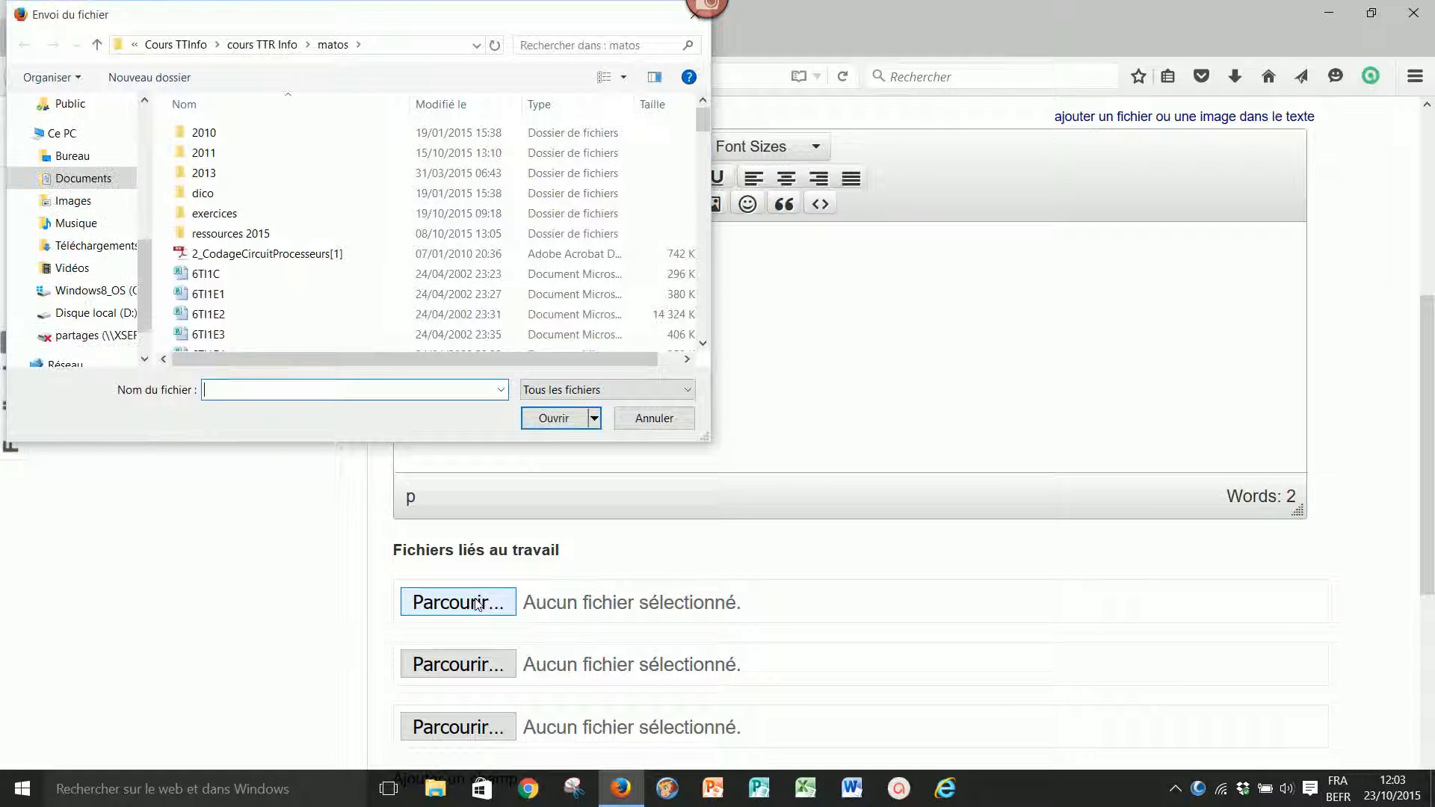
pyautogui.moveTo(702, 119); pyautogui.dragTo(698, 329)
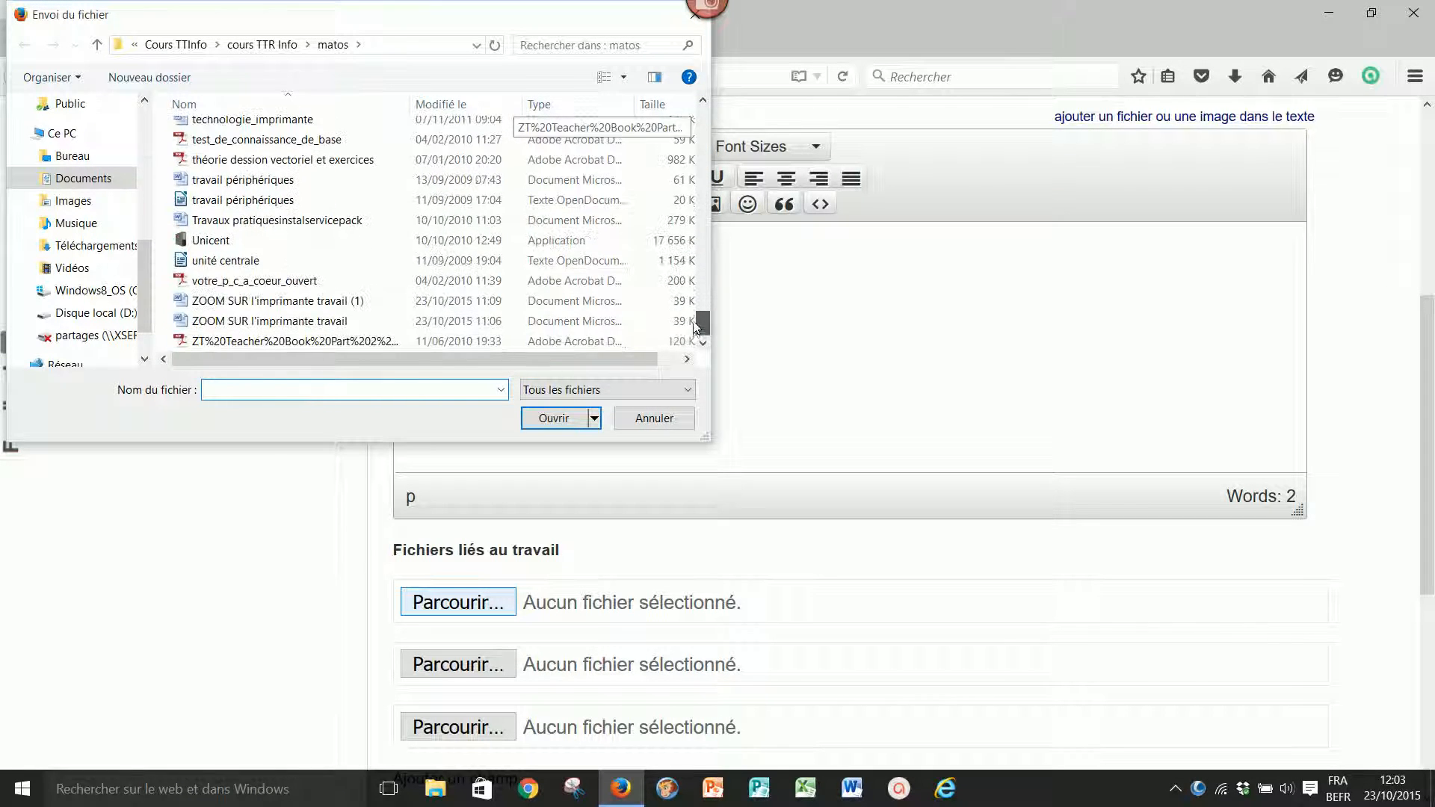
pyautogui.click(266, 322)
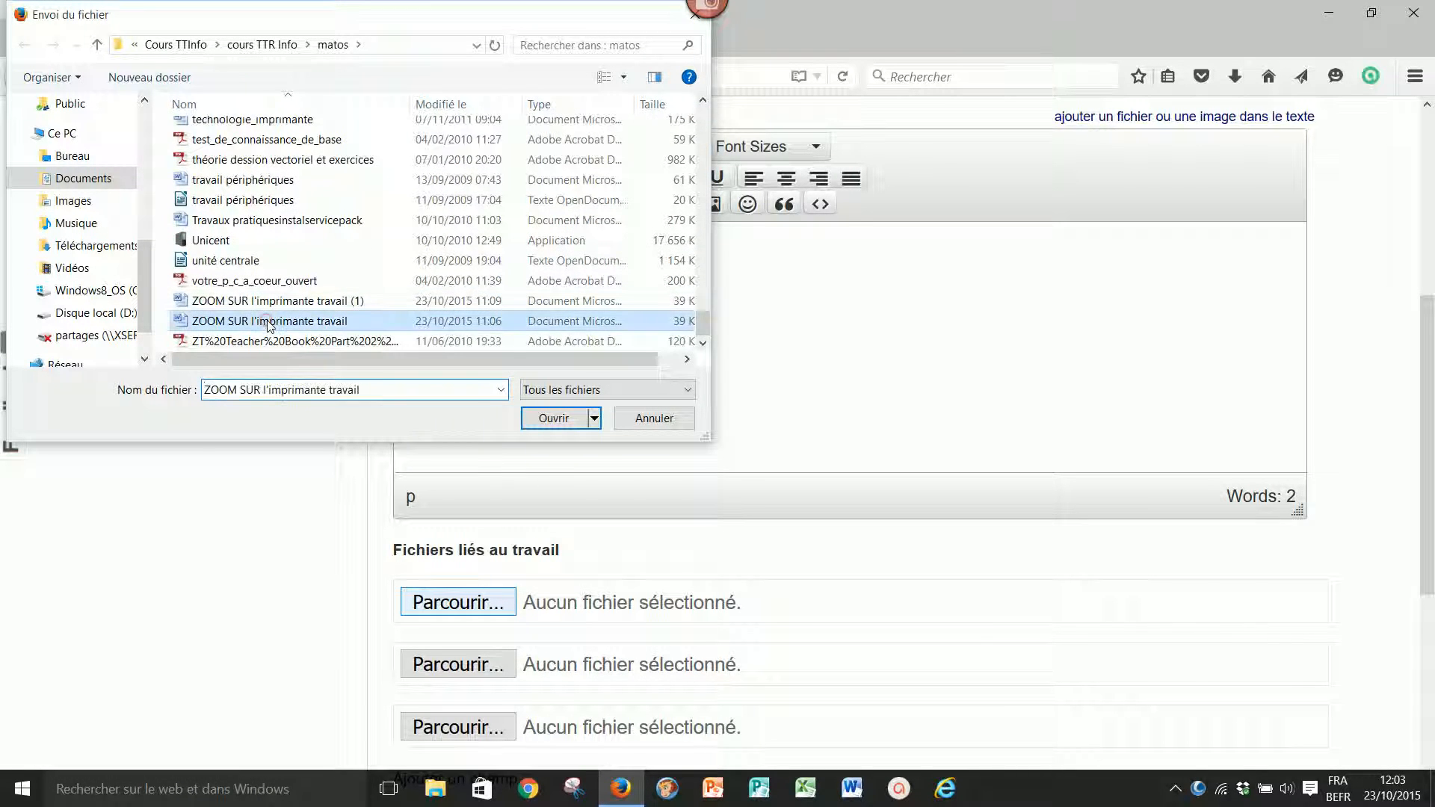
pyautogui.click(564, 419)
# Mark the assignment as graded and set its type to "Travail à la maison"
pyautogui.moveTo(1430, 380); pyautogui.dragTo(1429, 537)
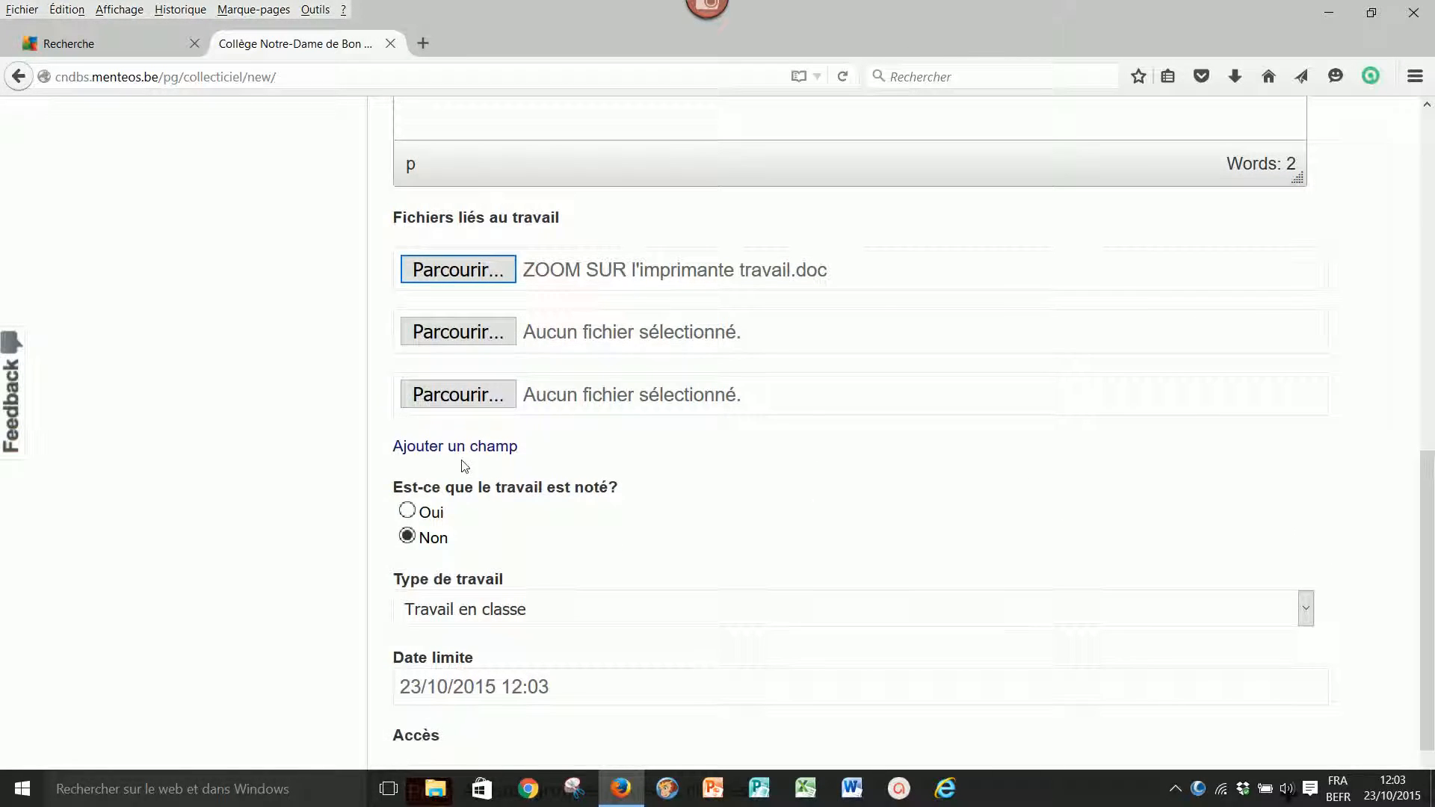
pyautogui.click(408, 513)
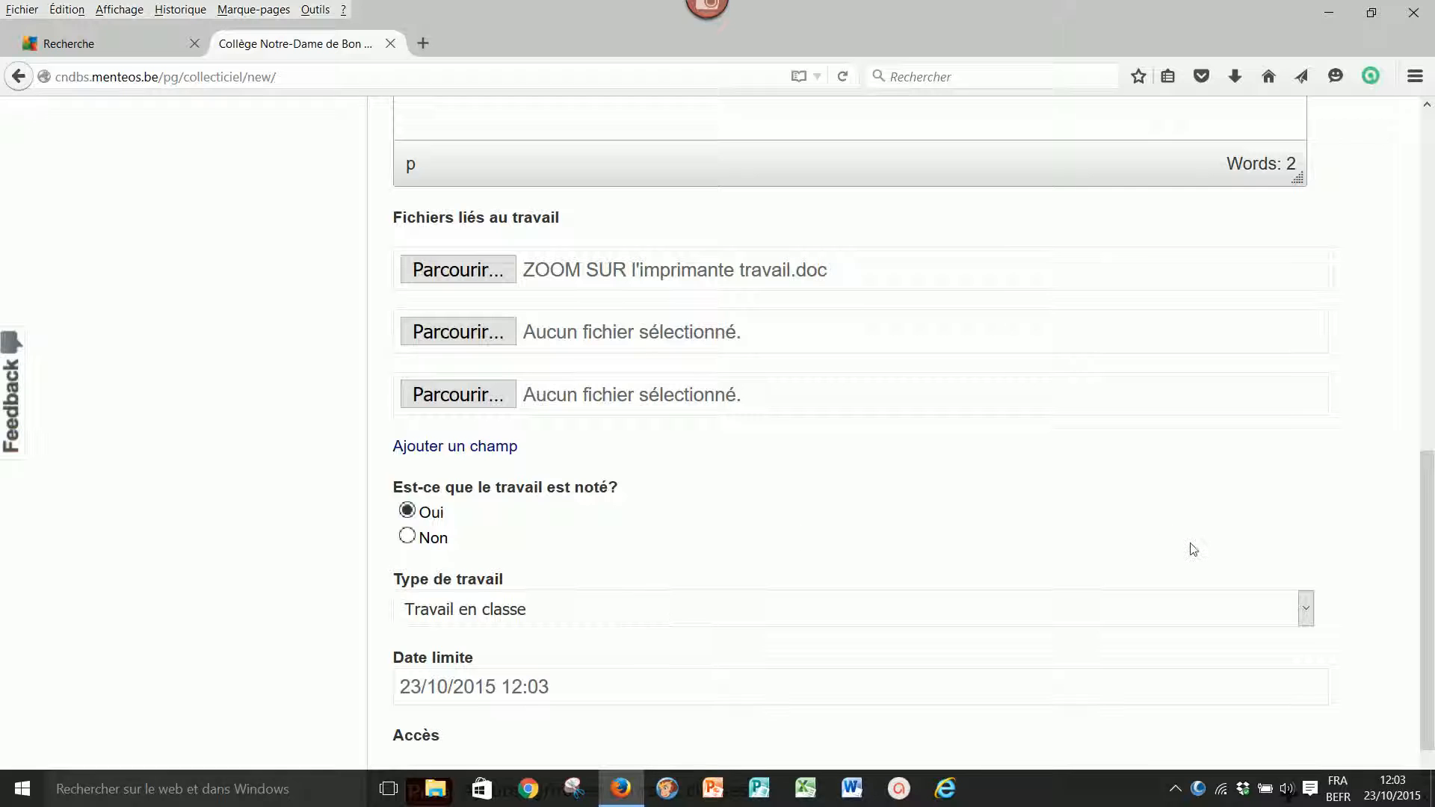
pyautogui.click(1308, 613)
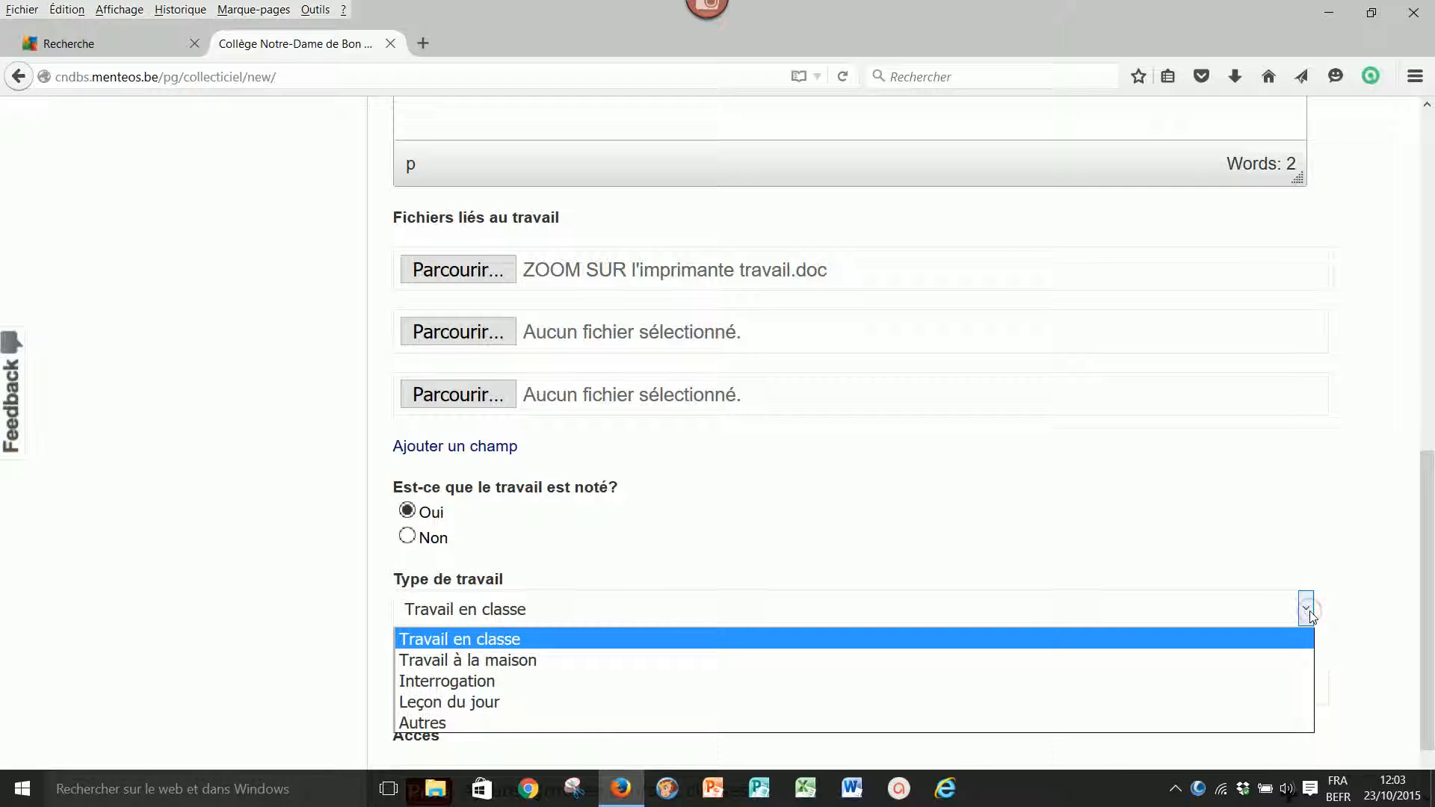
pyautogui.click(1184, 660)
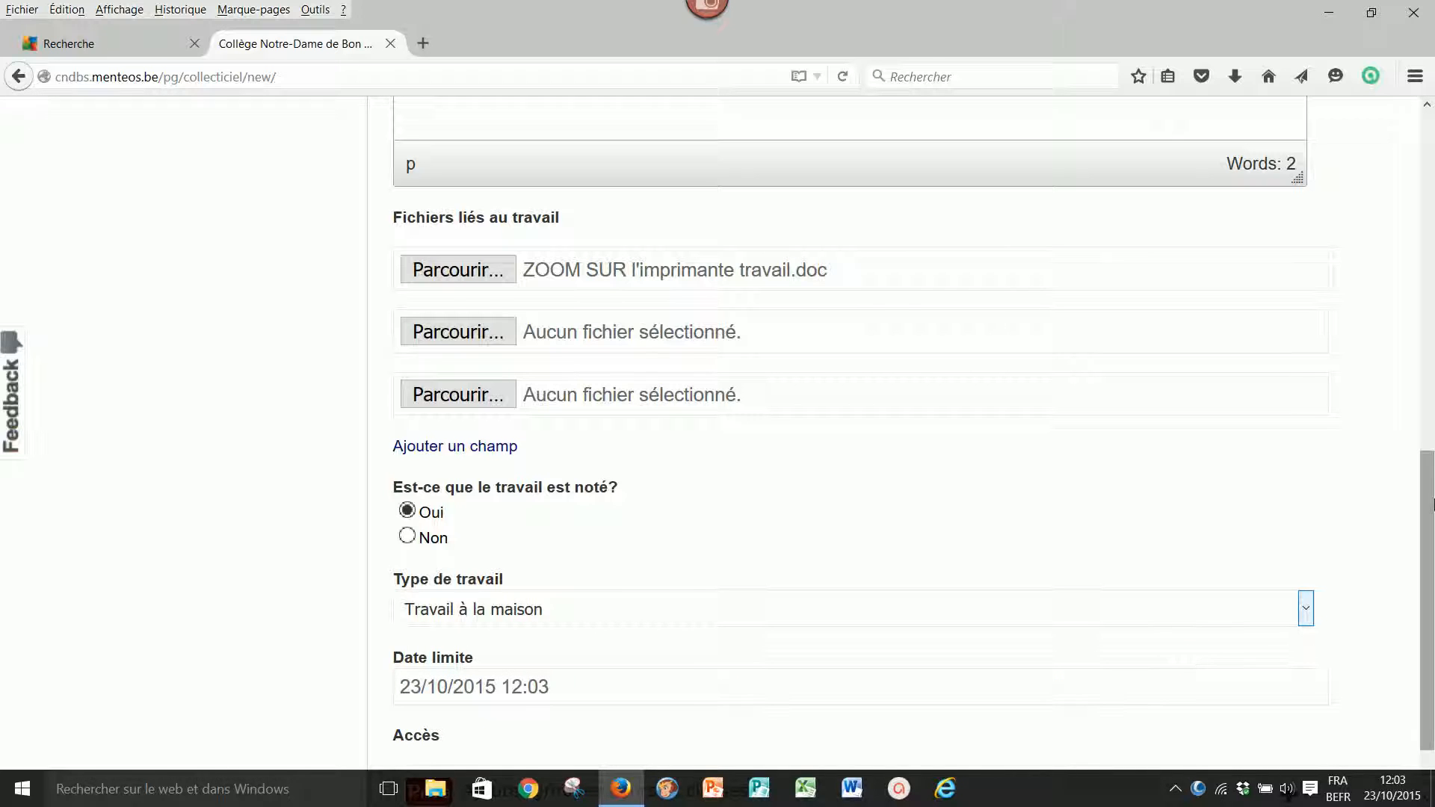
# Set the assignment's deadline to 26/11/2015 at 10:15
pyautogui.scroll(-1, 1187, 666)
pyautogui.click(657, 606)
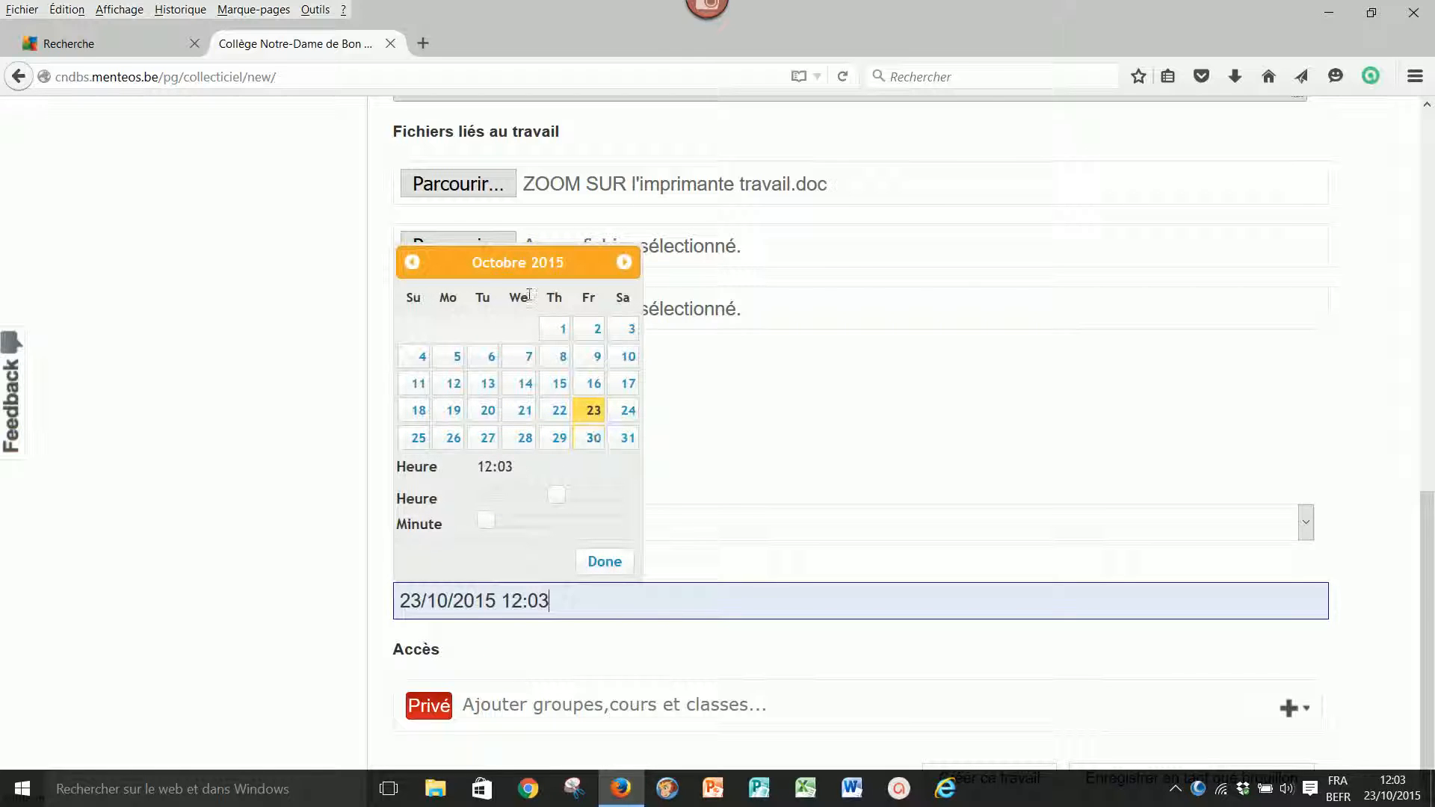
pyautogui.click(624, 262)
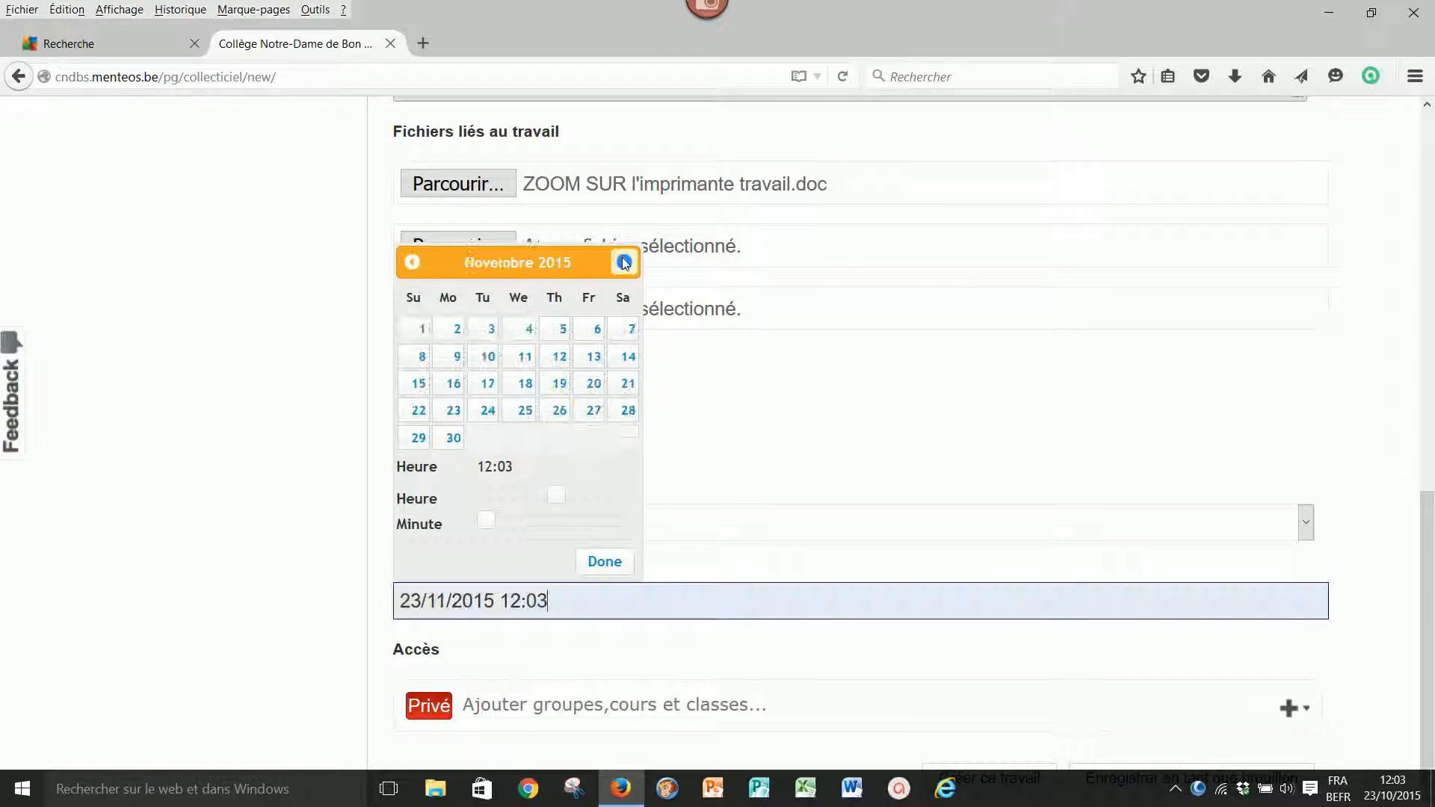
pyautogui.click(557, 408)
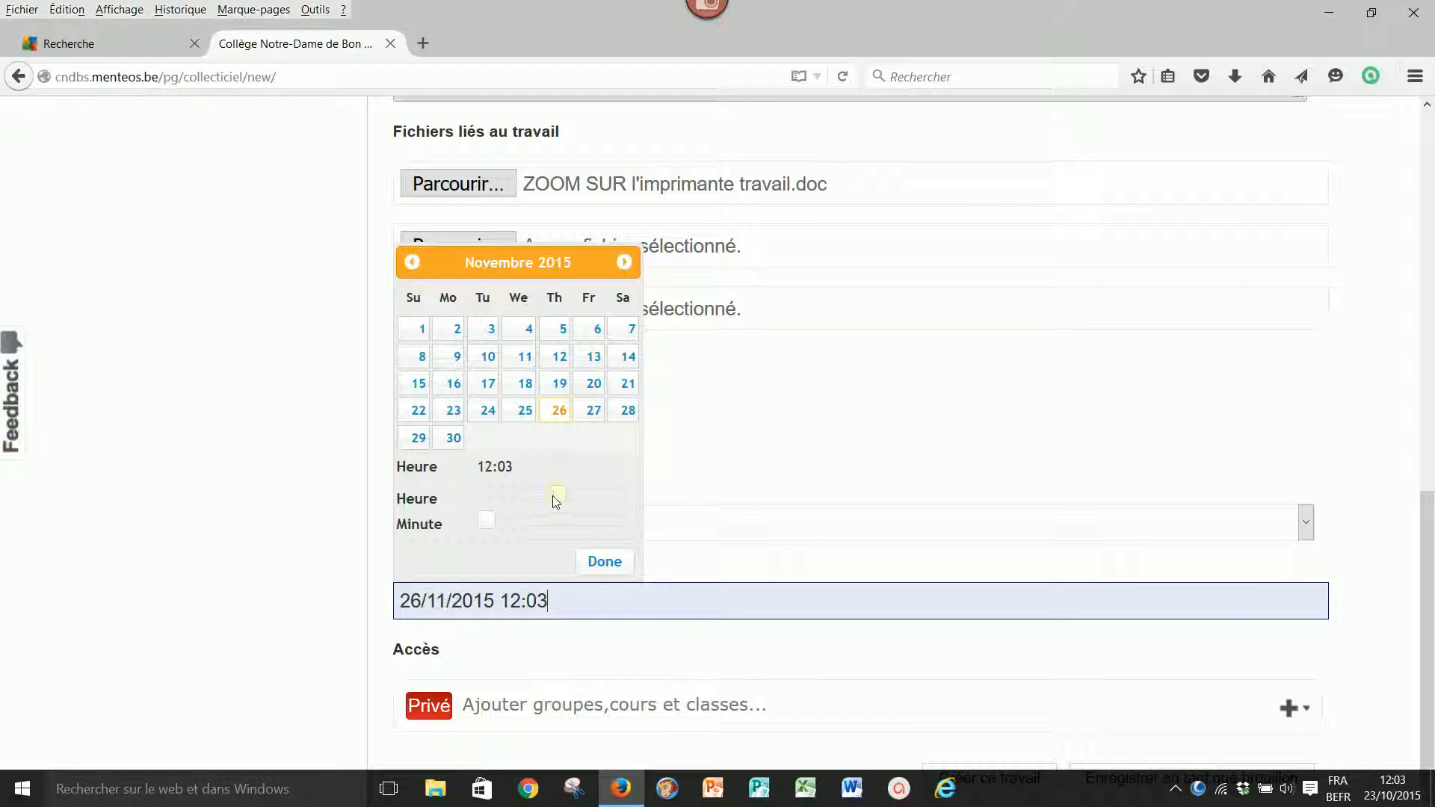
pyautogui.moveTo(553, 496); pyautogui.dragTo(517, 520)
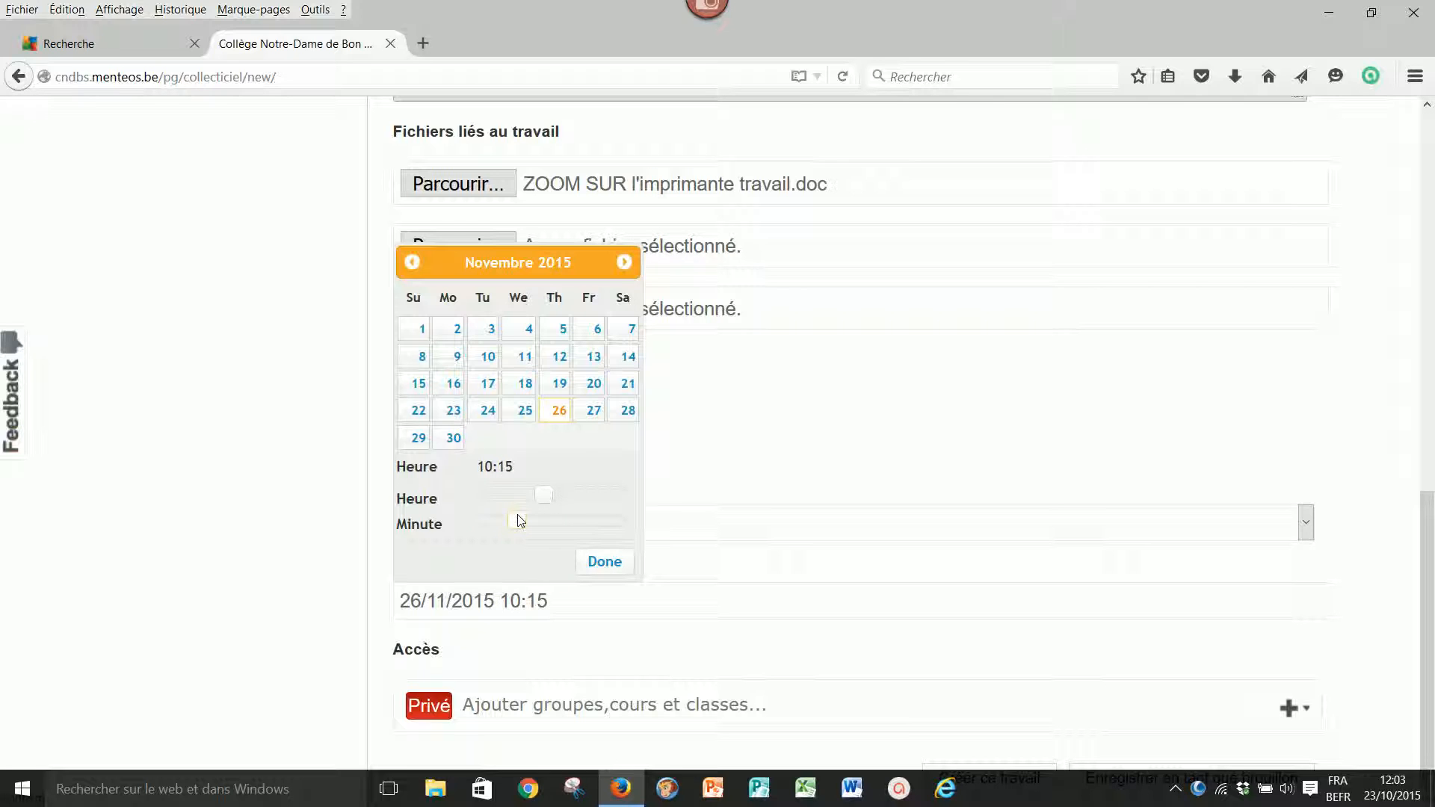
pyautogui.click(605, 562)
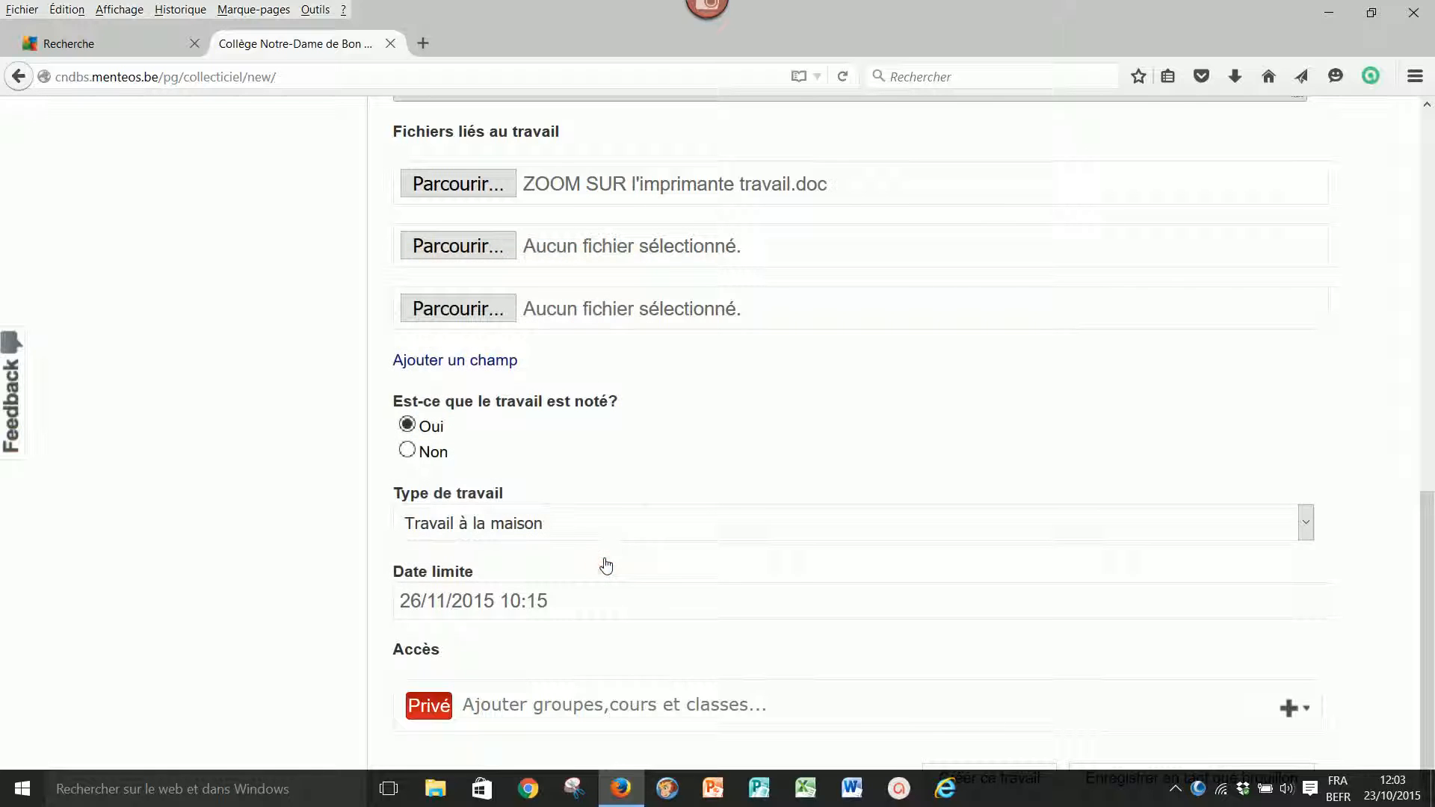
# Share the assignment by group with the teacher's Informatique 3 TT course and create it
pyautogui.click(1306, 712)
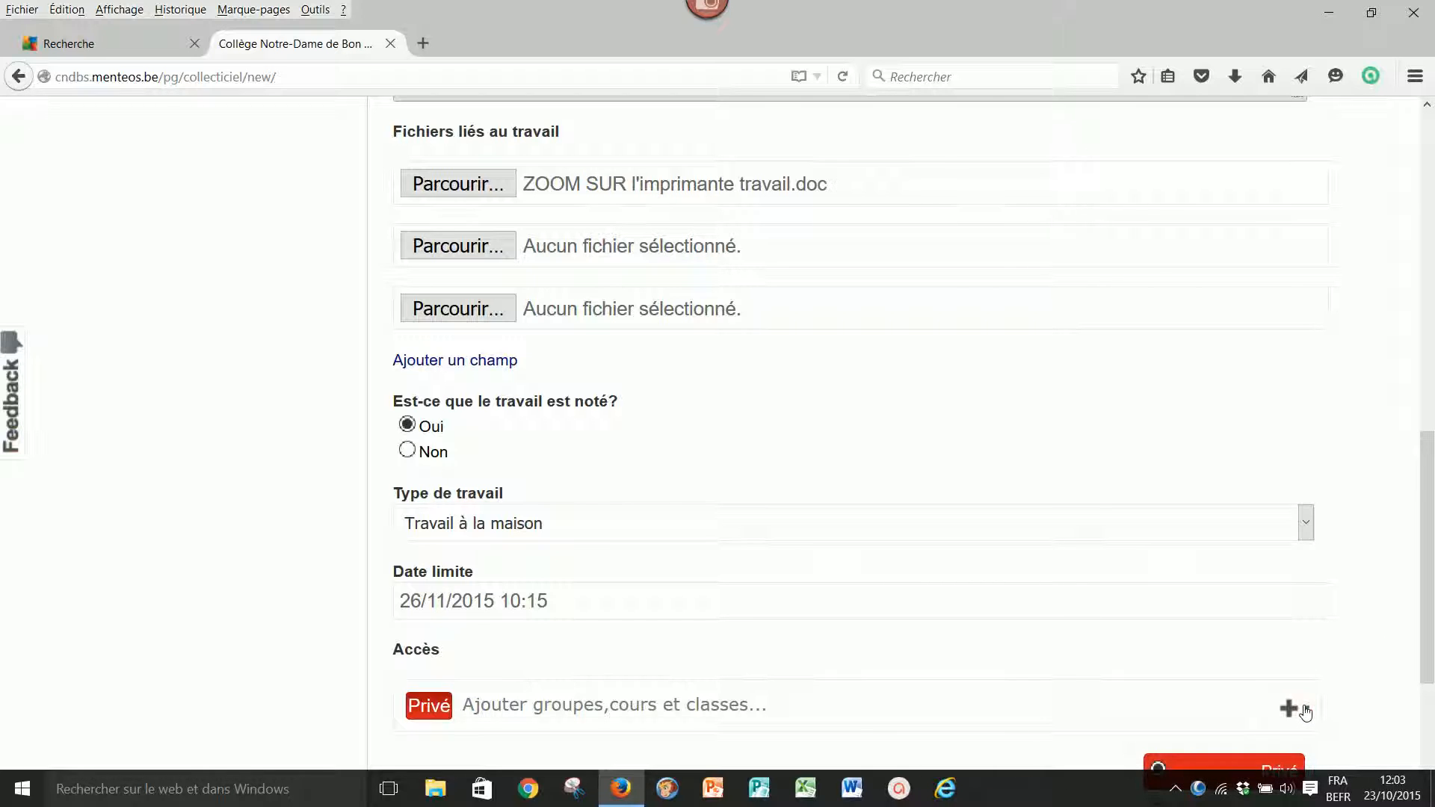
pyautogui.scroll(-3, 1432, 478)
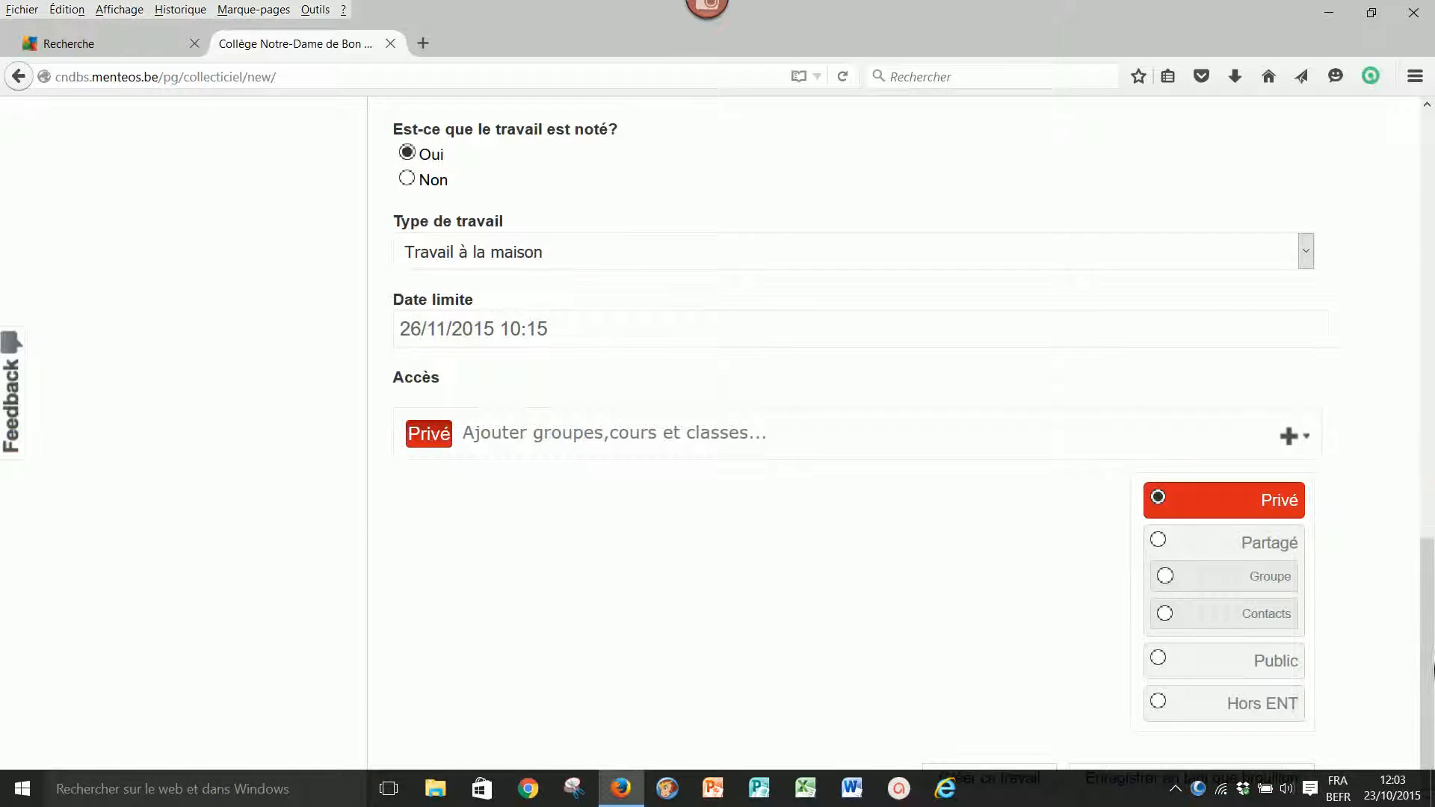
pyautogui.click(1165, 577)
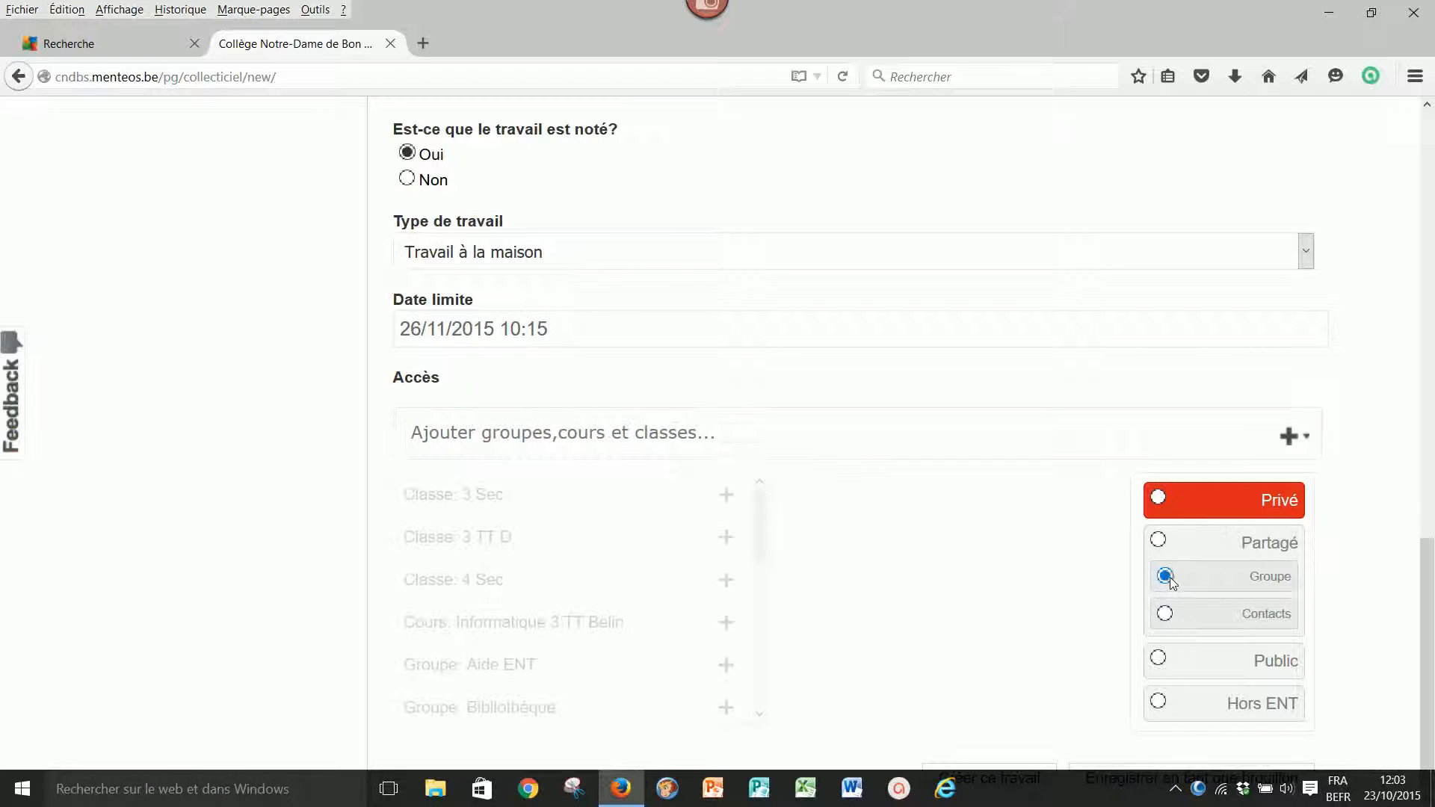
pyautogui.click(630, 633)
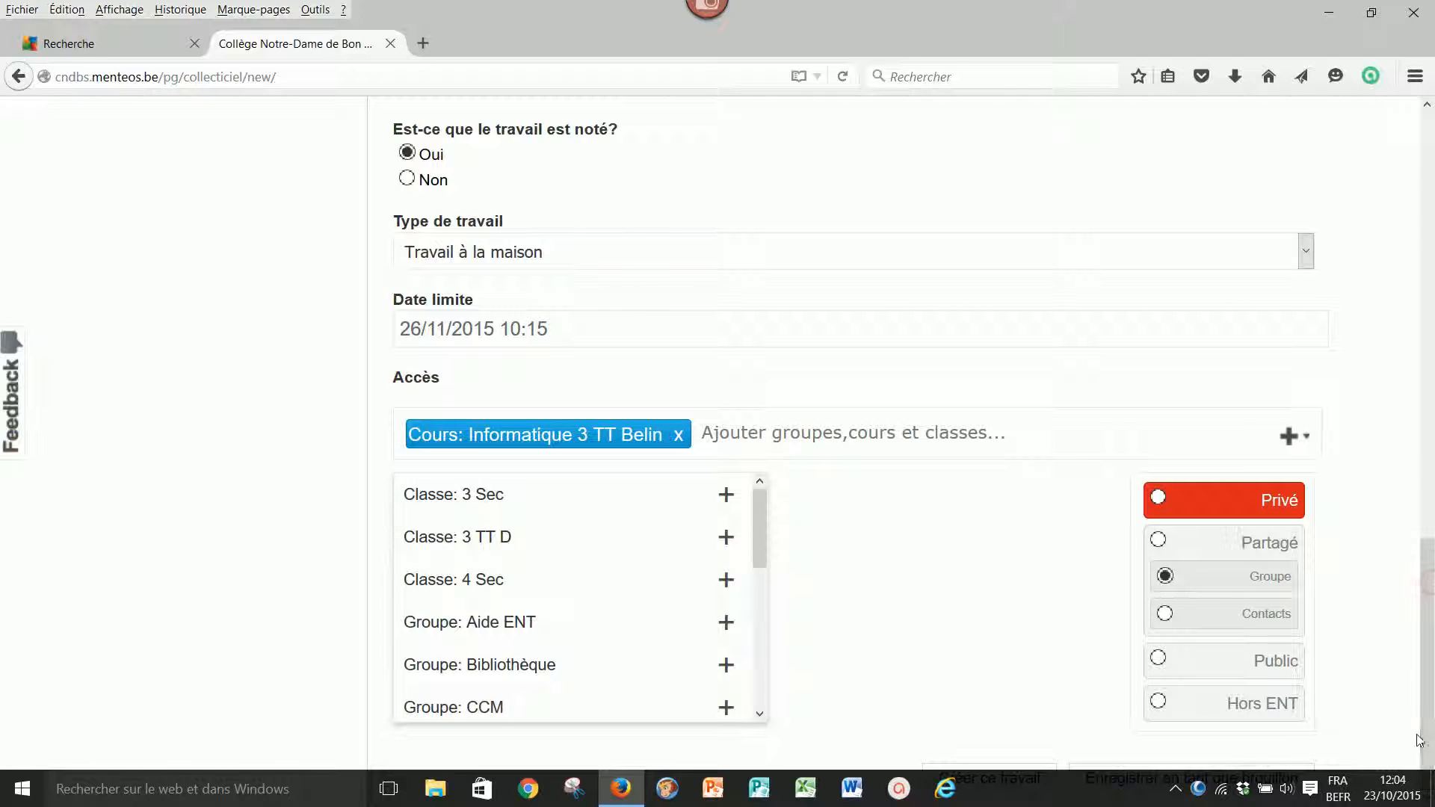
pyautogui.click(992, 772)
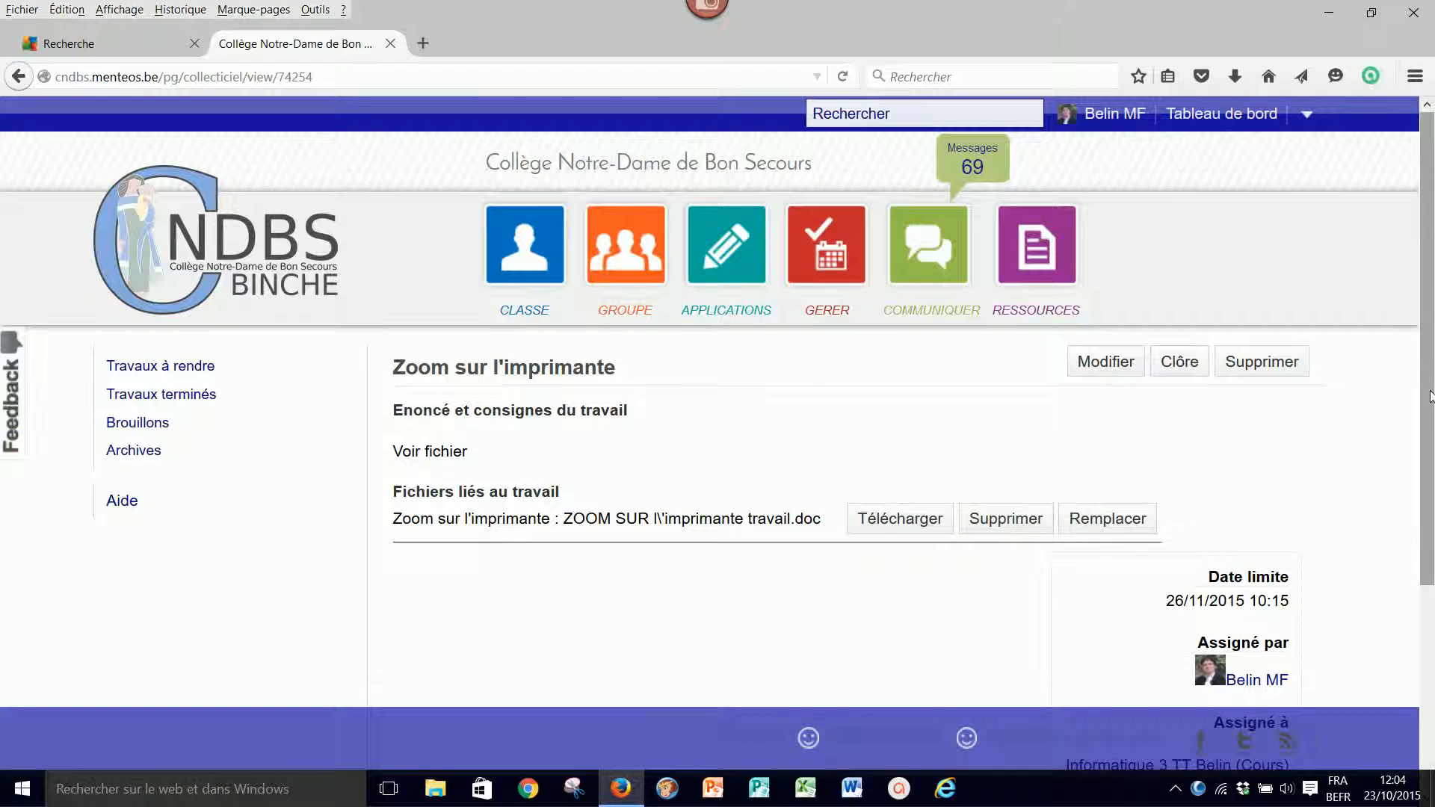
# Review the created assignment's page, including its linked file, deadline, assigned course, grading, submitted work and management options
pyautogui.moveTo(1431, 313); pyautogui.dragTo(1430, 502)
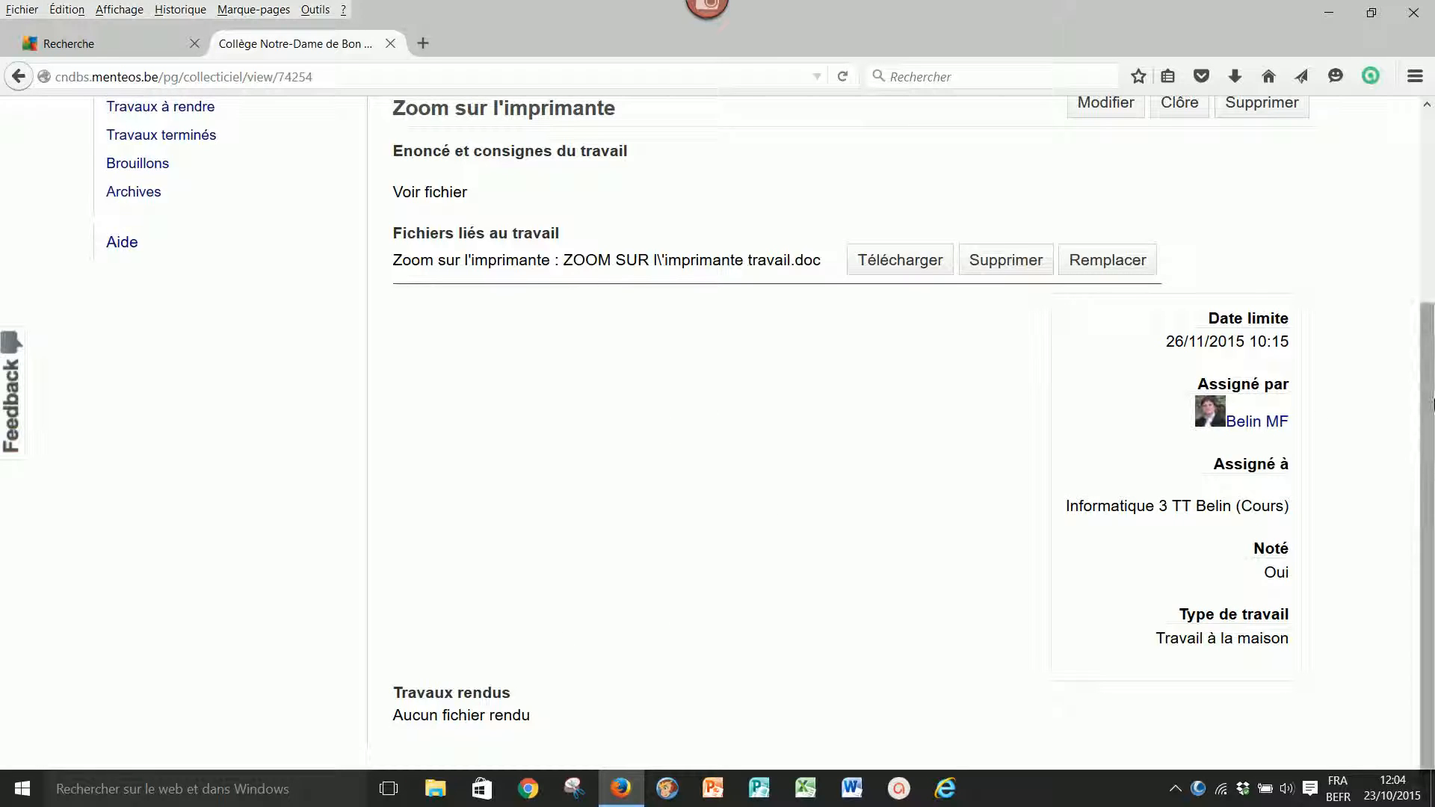
pyautogui.moveTo(1431, 403); pyautogui.dragTo(1431, 419)
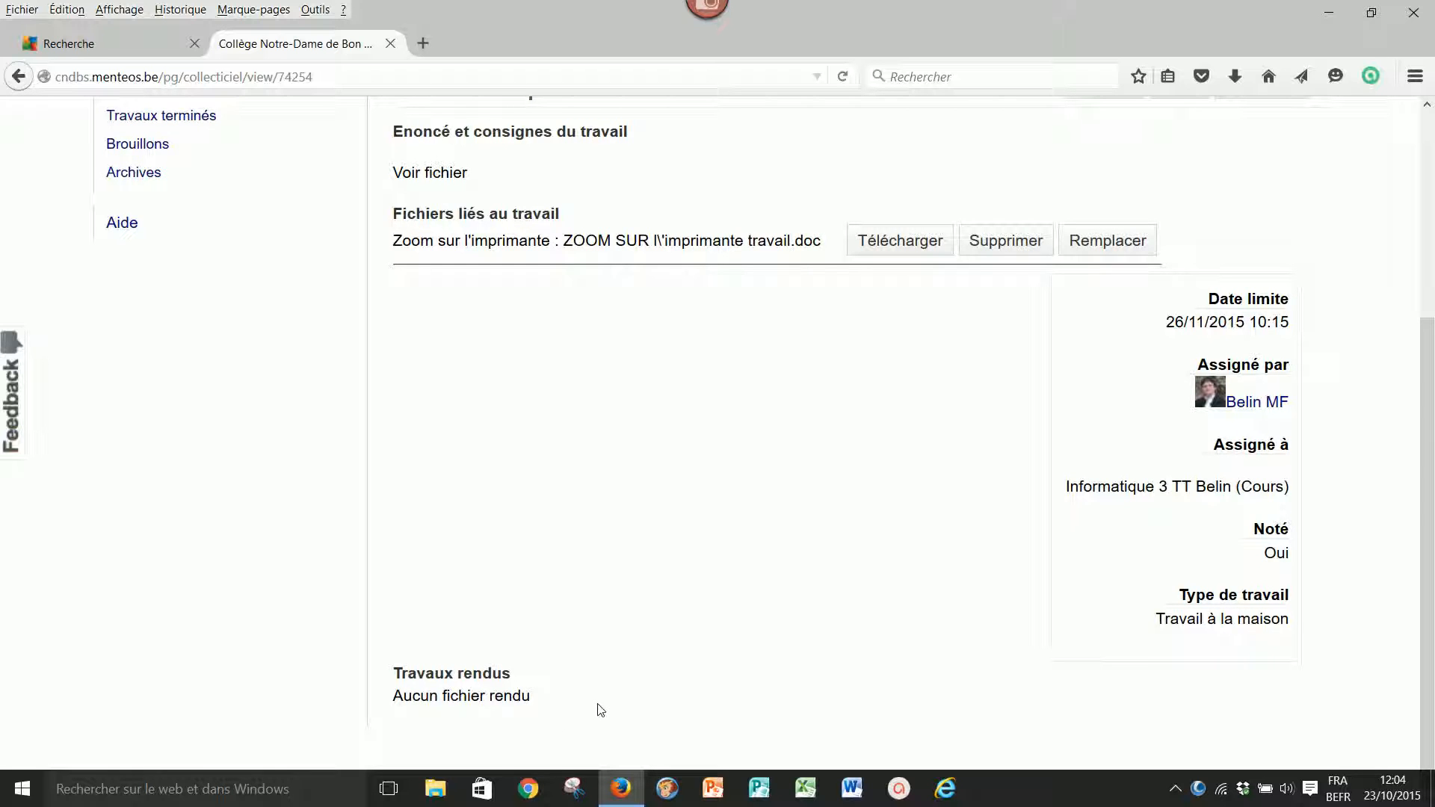
pyautogui.moveTo(1431, 572); pyautogui.dragTo(1432, 382)
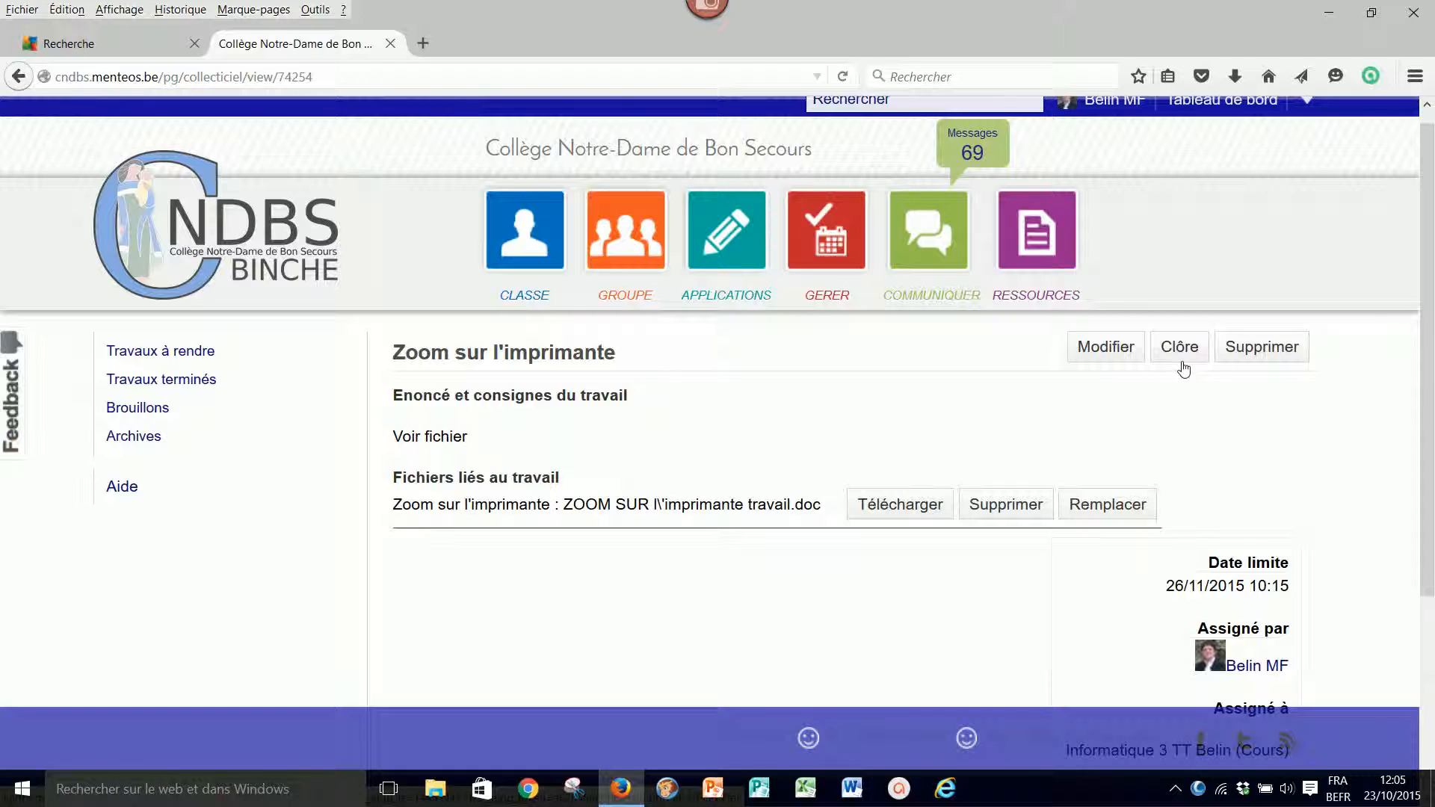
pyautogui.moveTo(1433, 238); pyautogui.dragTo(1433, 454)
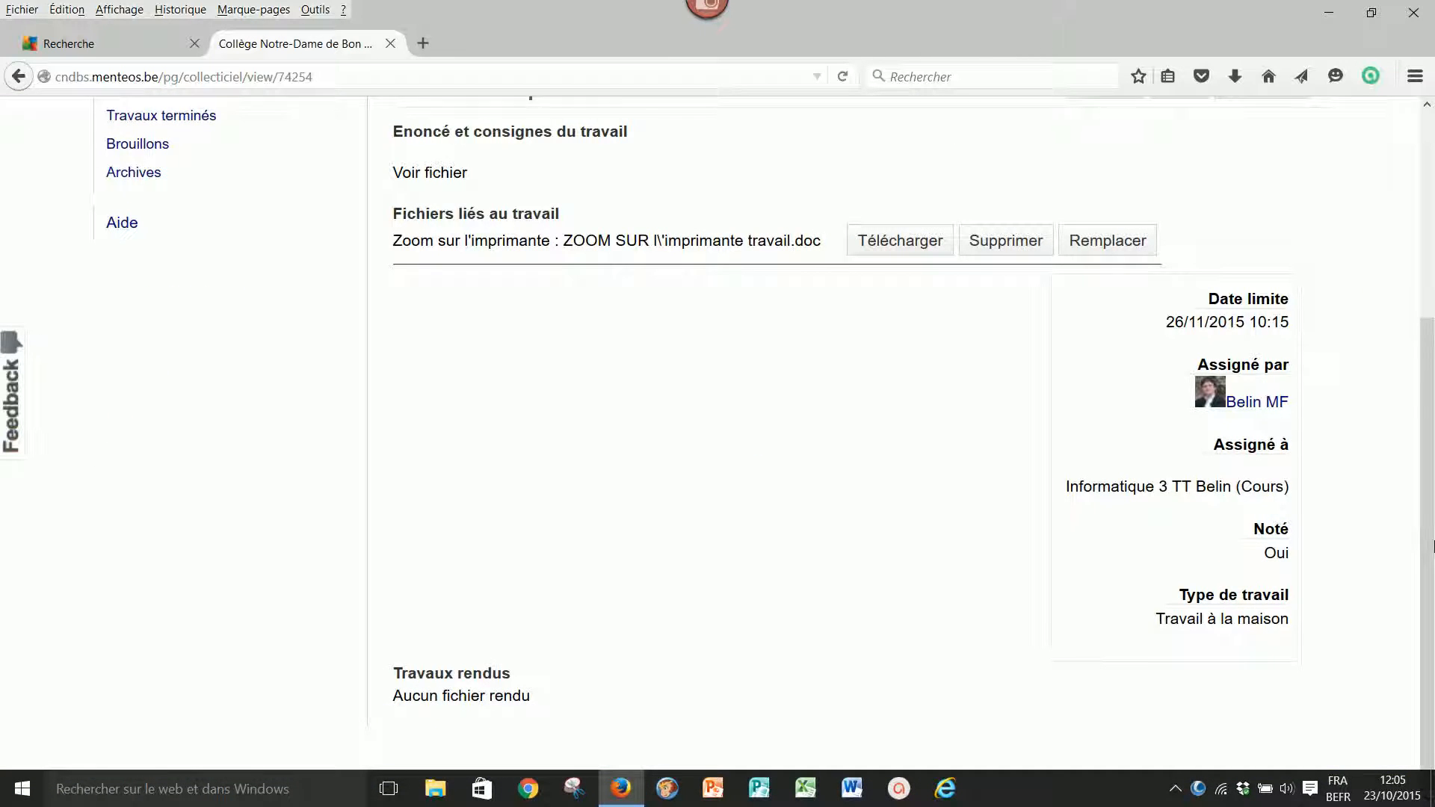
pyautogui.click(1174, 790)
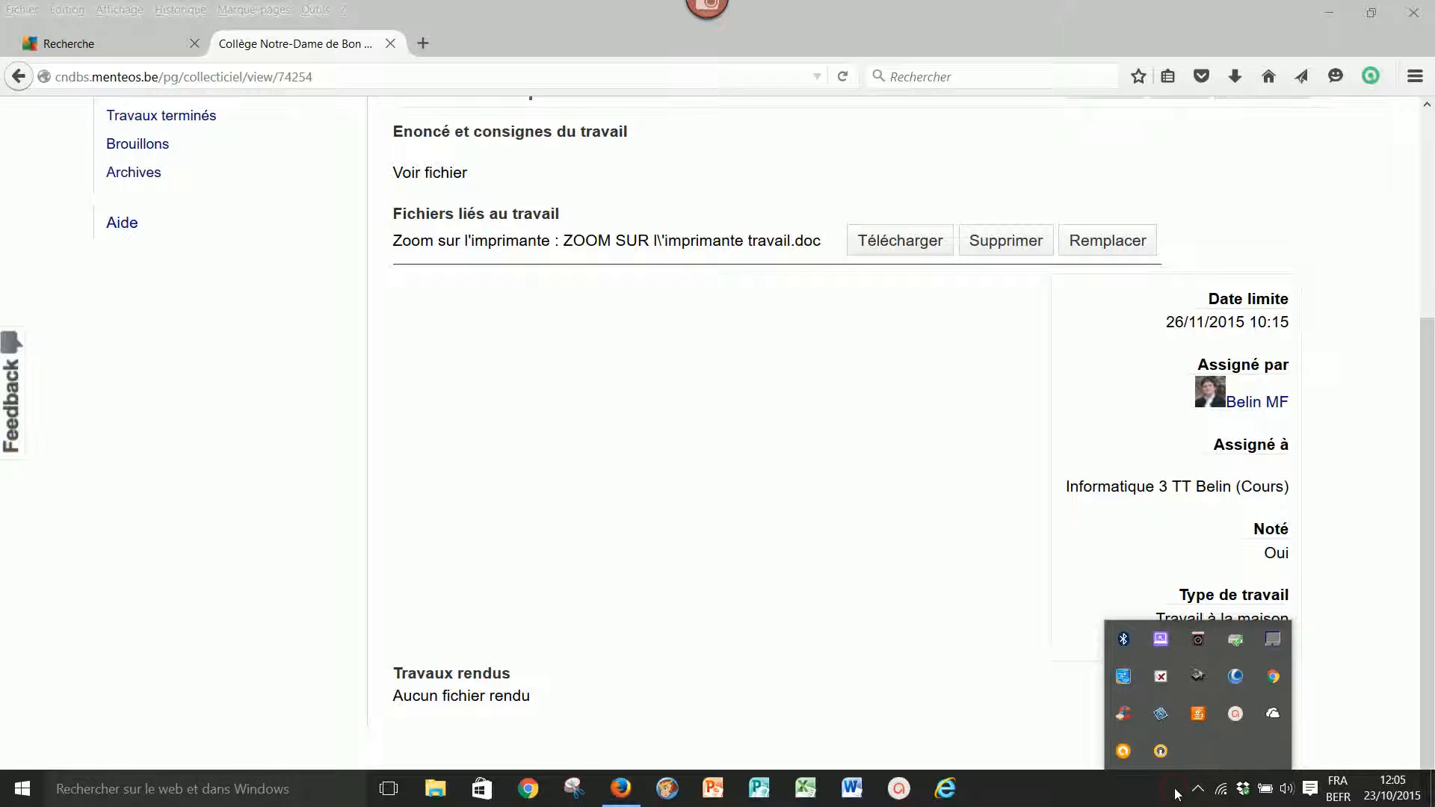
pyautogui.click(1235, 715)
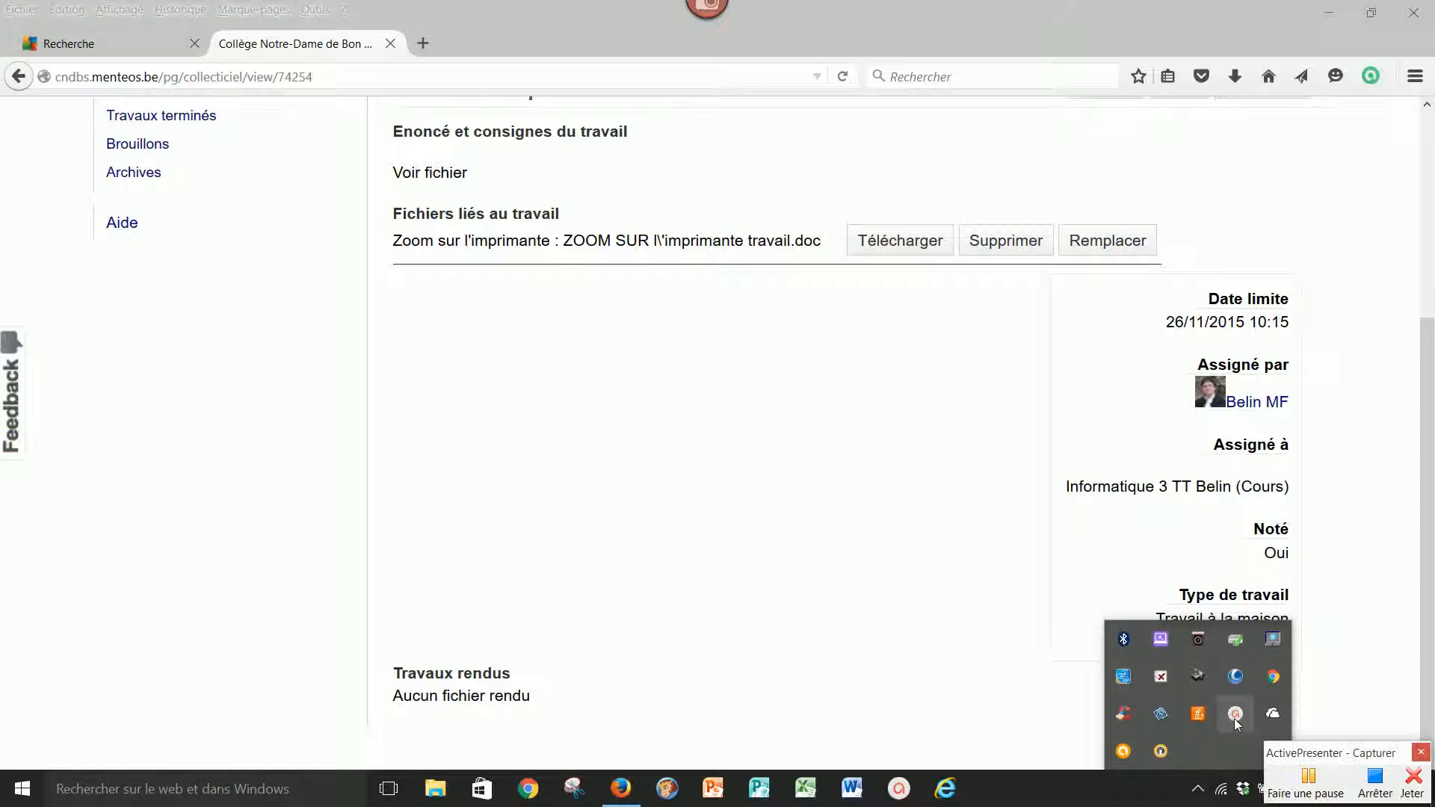
pyautogui.click(1308, 777)
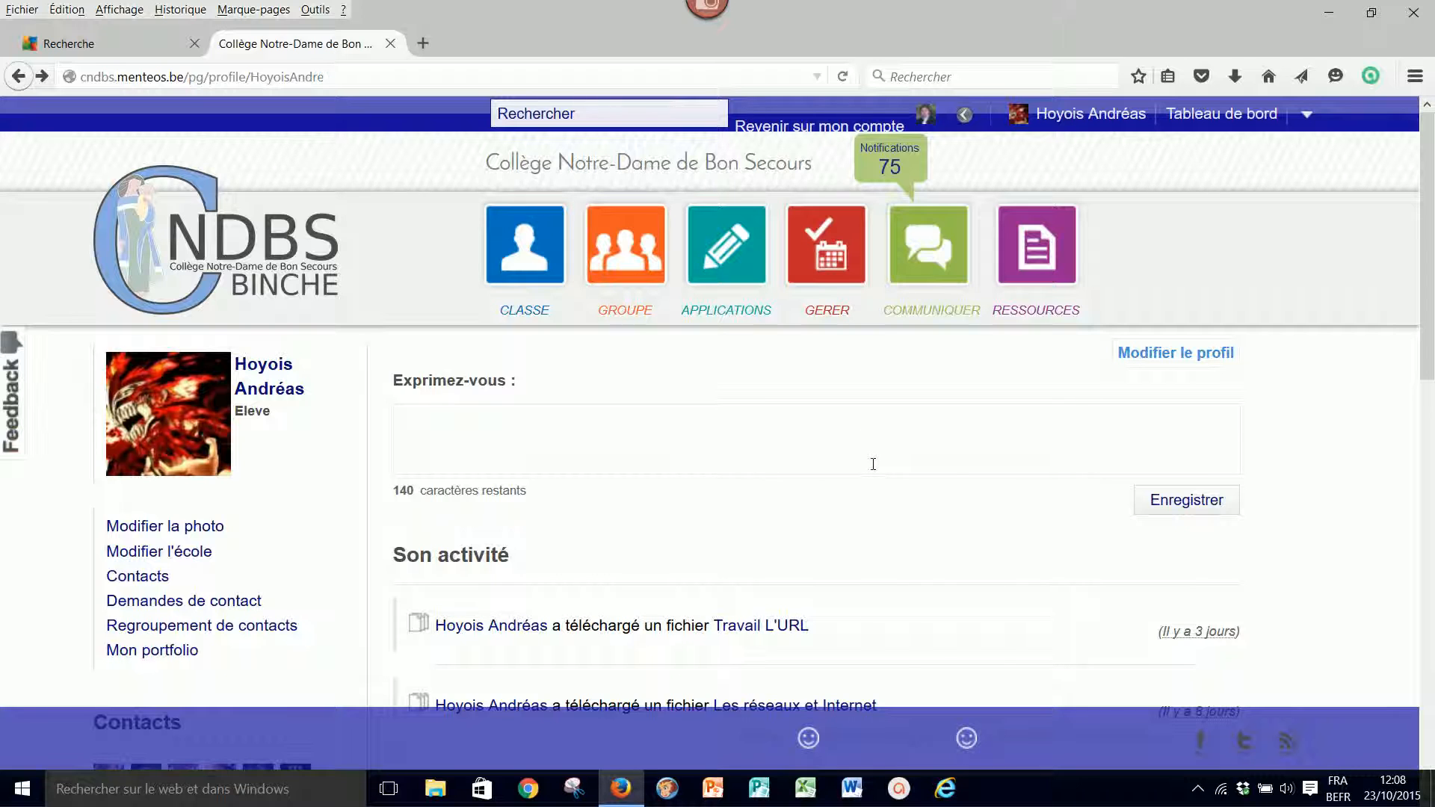
# From the student's account, open the Collecticiel list of assignments to hand in
pyautogui.click(732, 314)
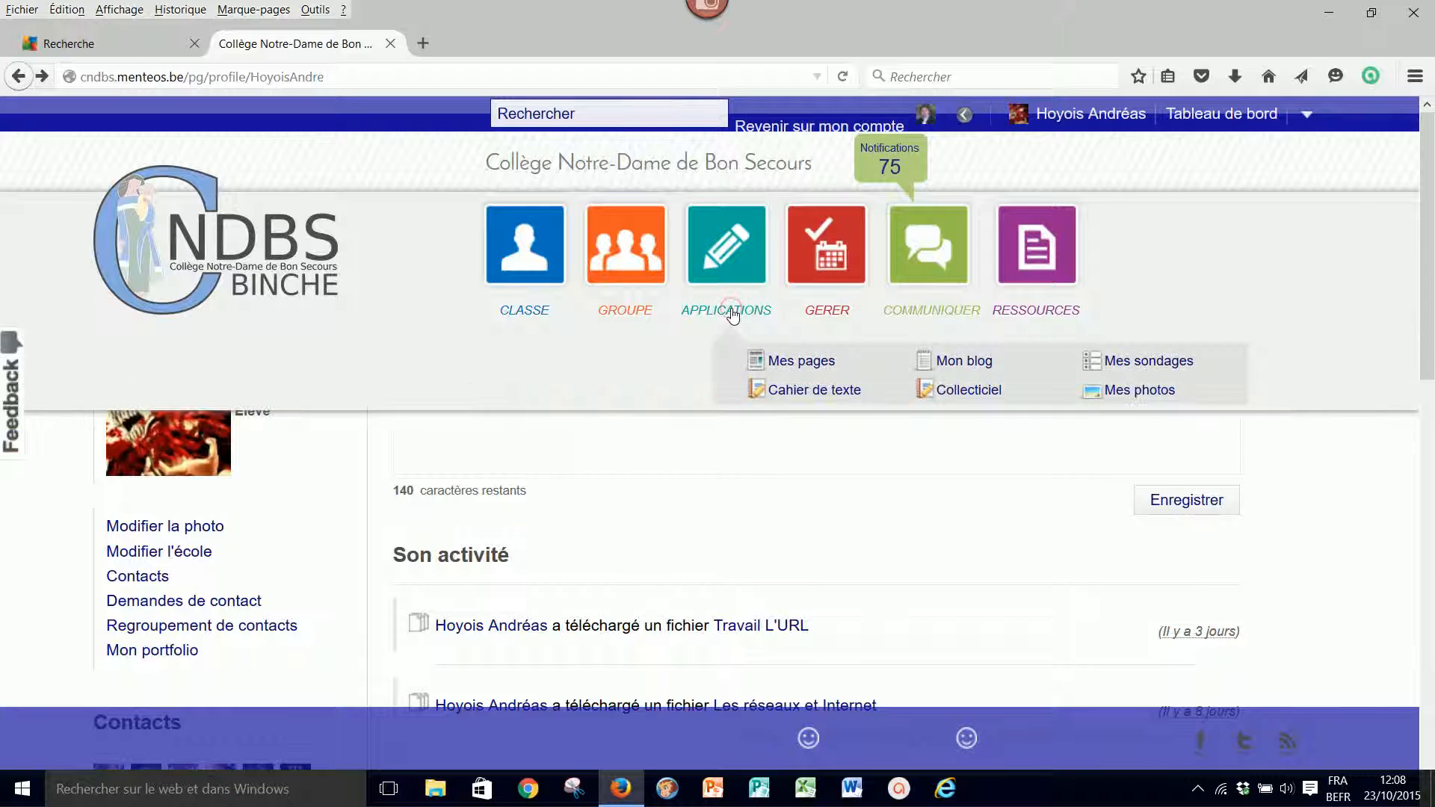
pyautogui.click(965, 389)
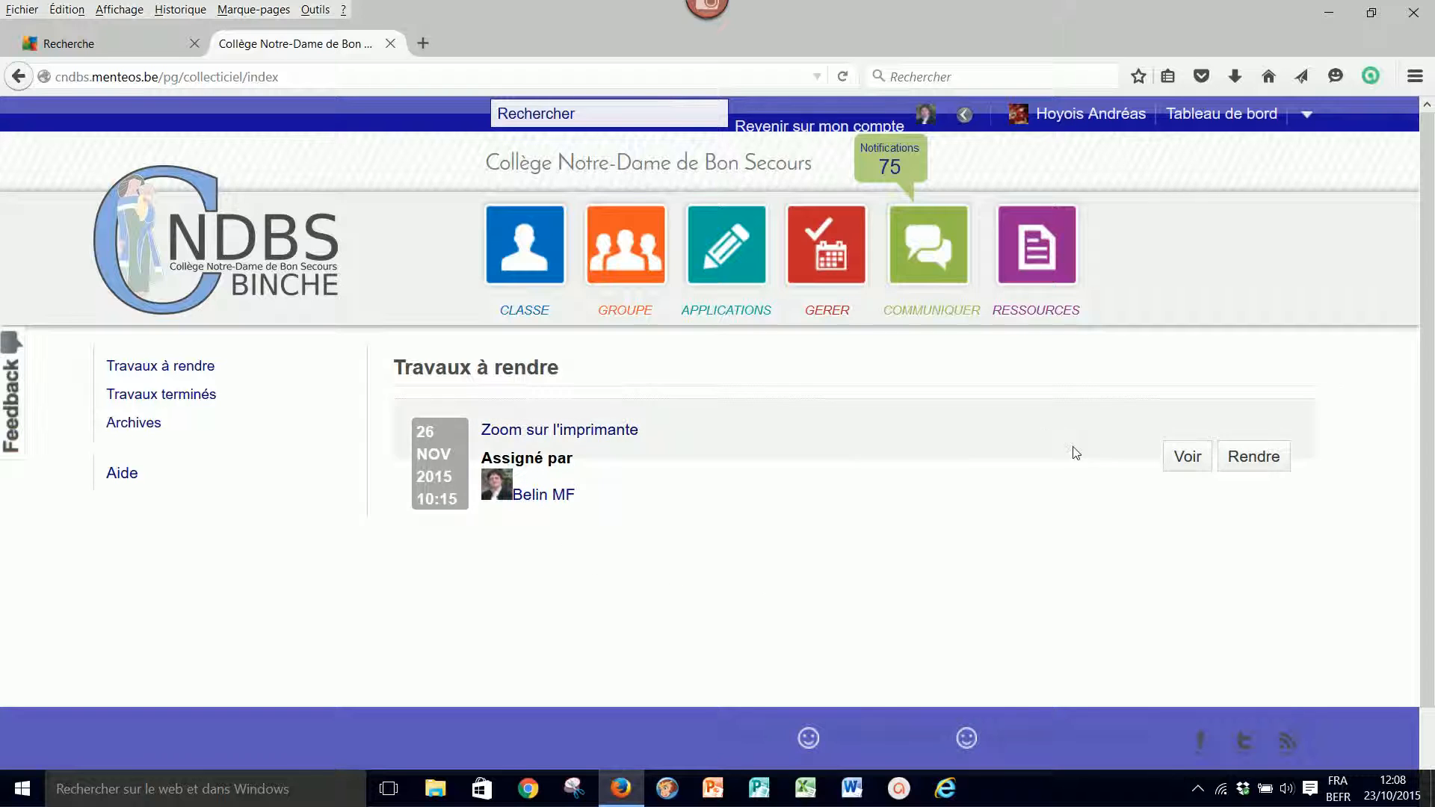
# View the "Zoom sur l'imprimante" assignment's details and open its hand-in form
pyautogui.click(1187, 457)
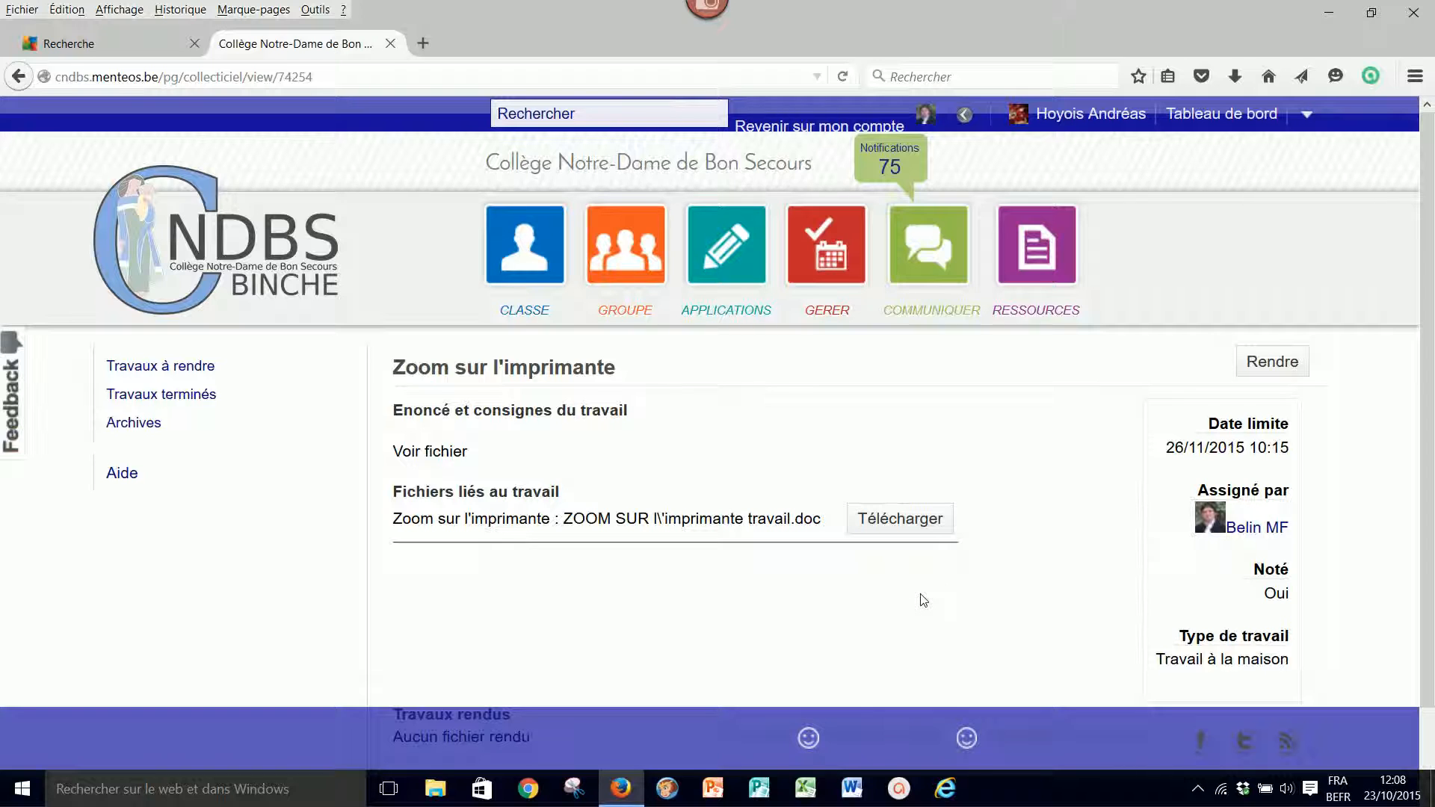
pyautogui.click(1272, 364)
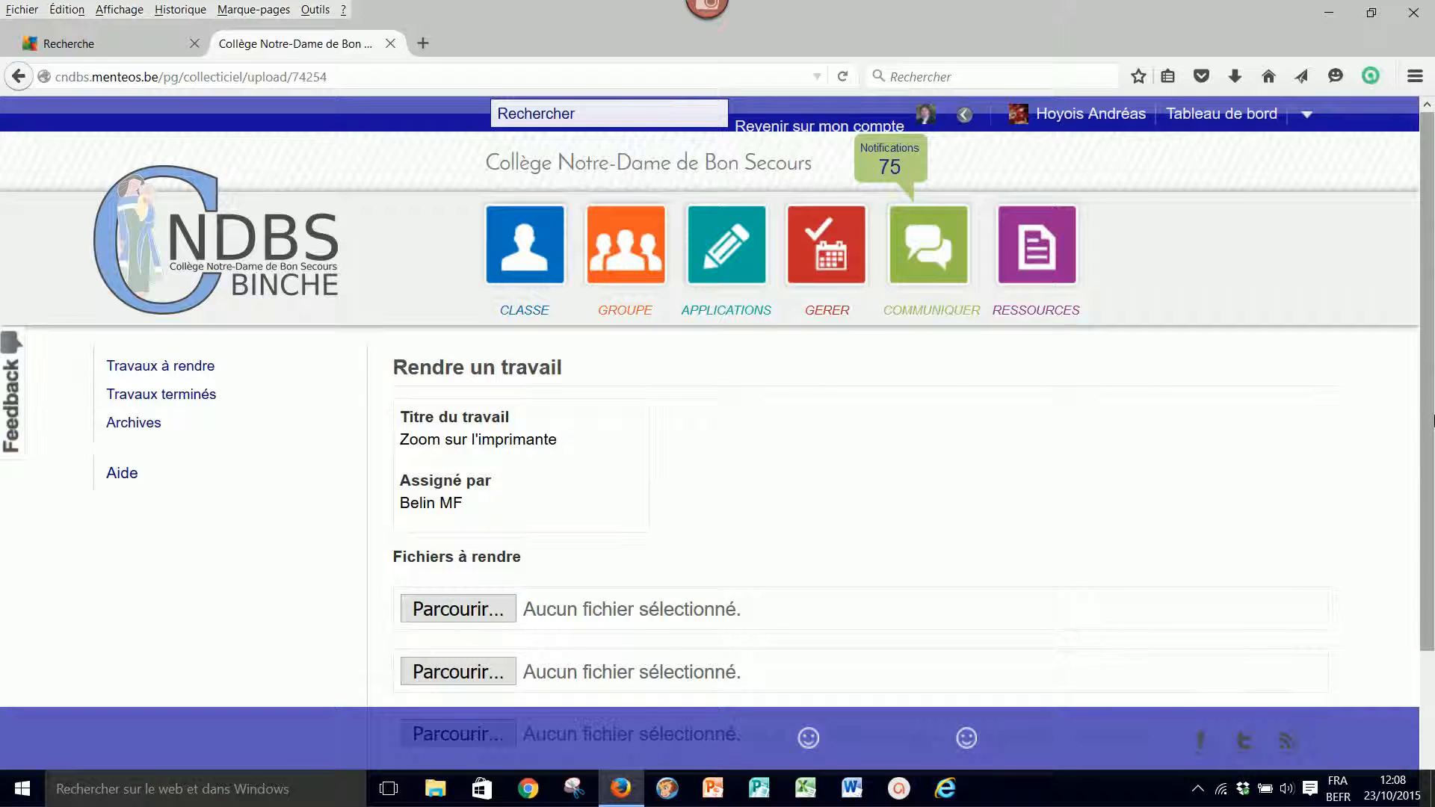
# Attach "Essai sur les extensions.rtf" from the exercices folder as the first file to hand in and submit the work
pyautogui.click(484, 614)
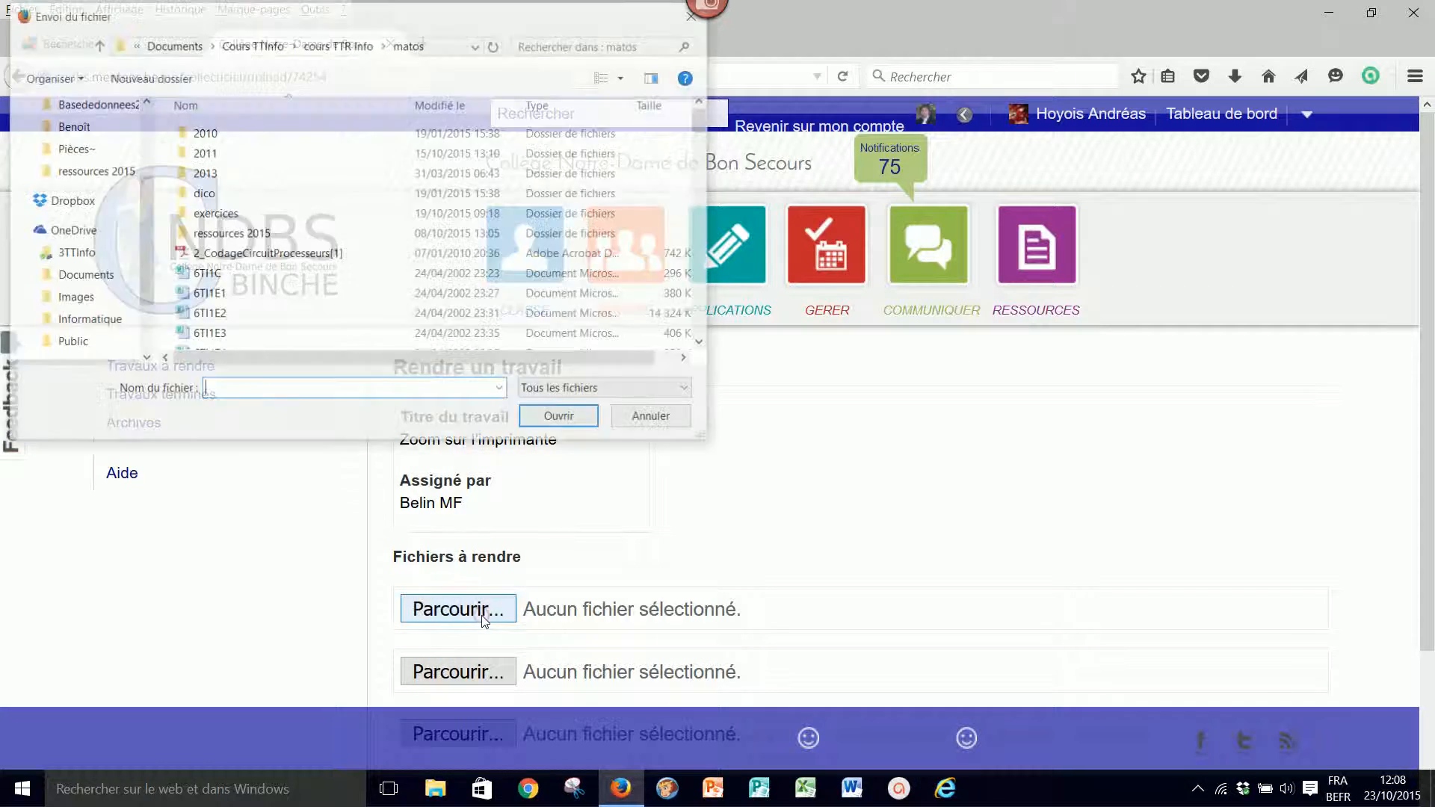
pyautogui.click(213, 197)
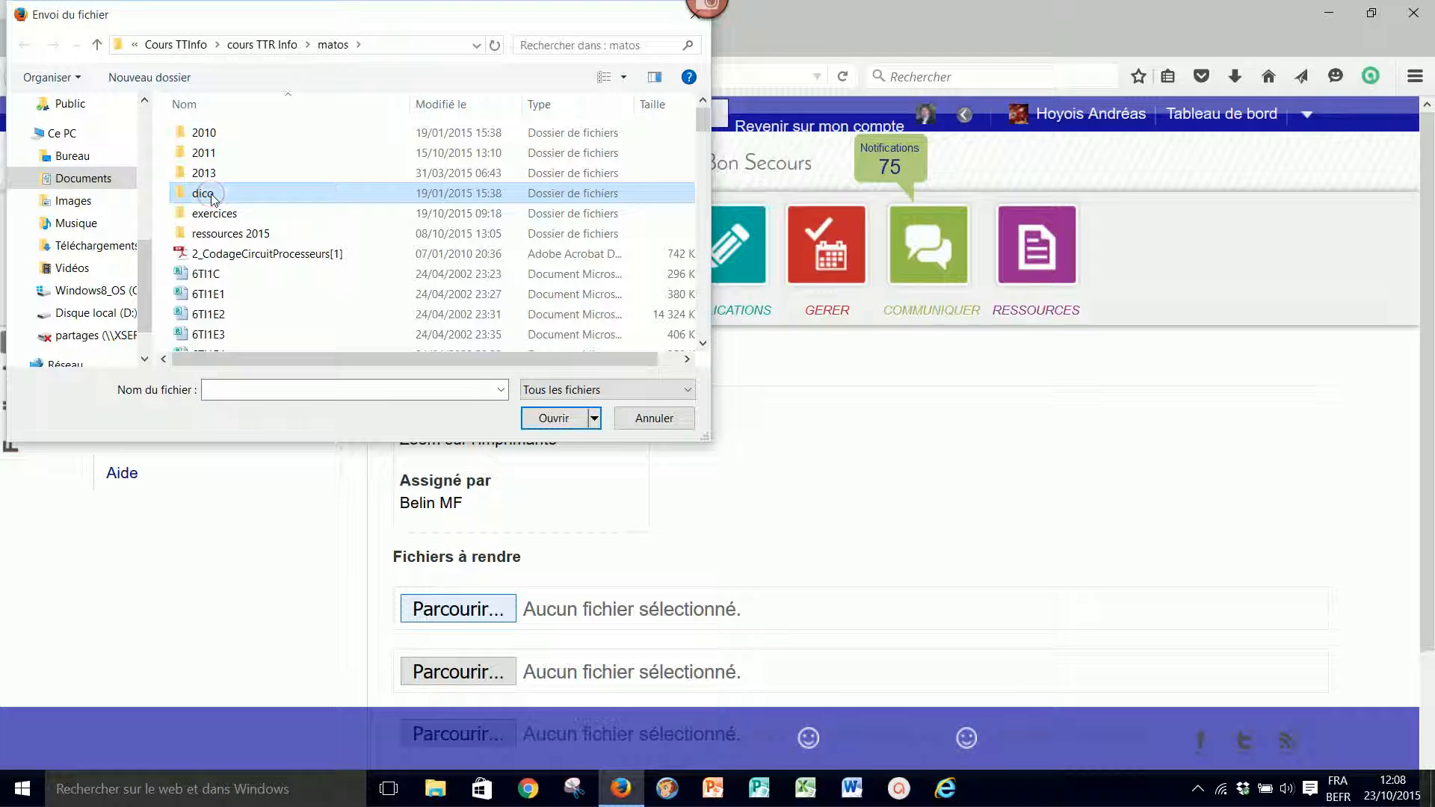
pyautogui.doubleClick(215, 213)
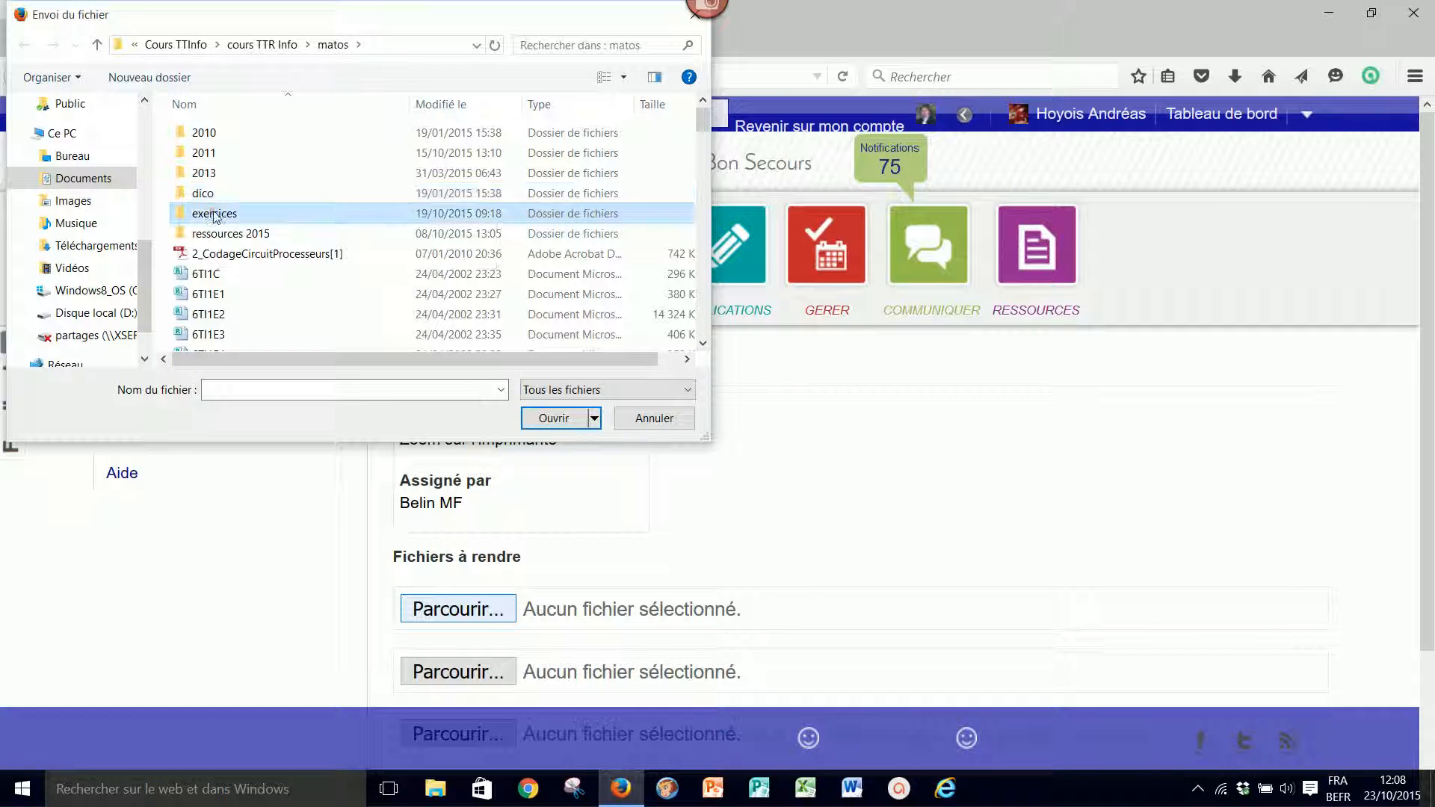
pyautogui.click(211, 275)
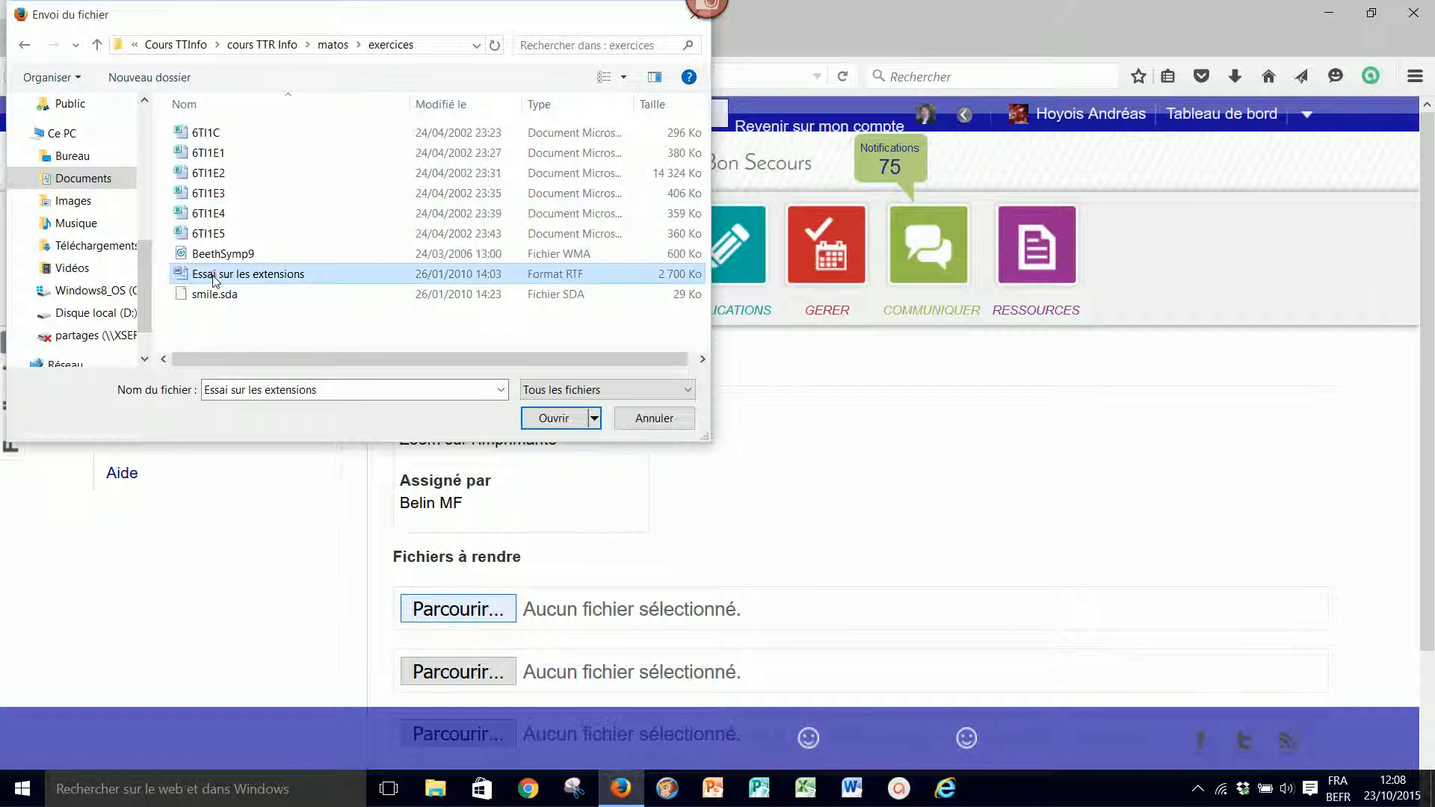
pyautogui.click(564, 419)
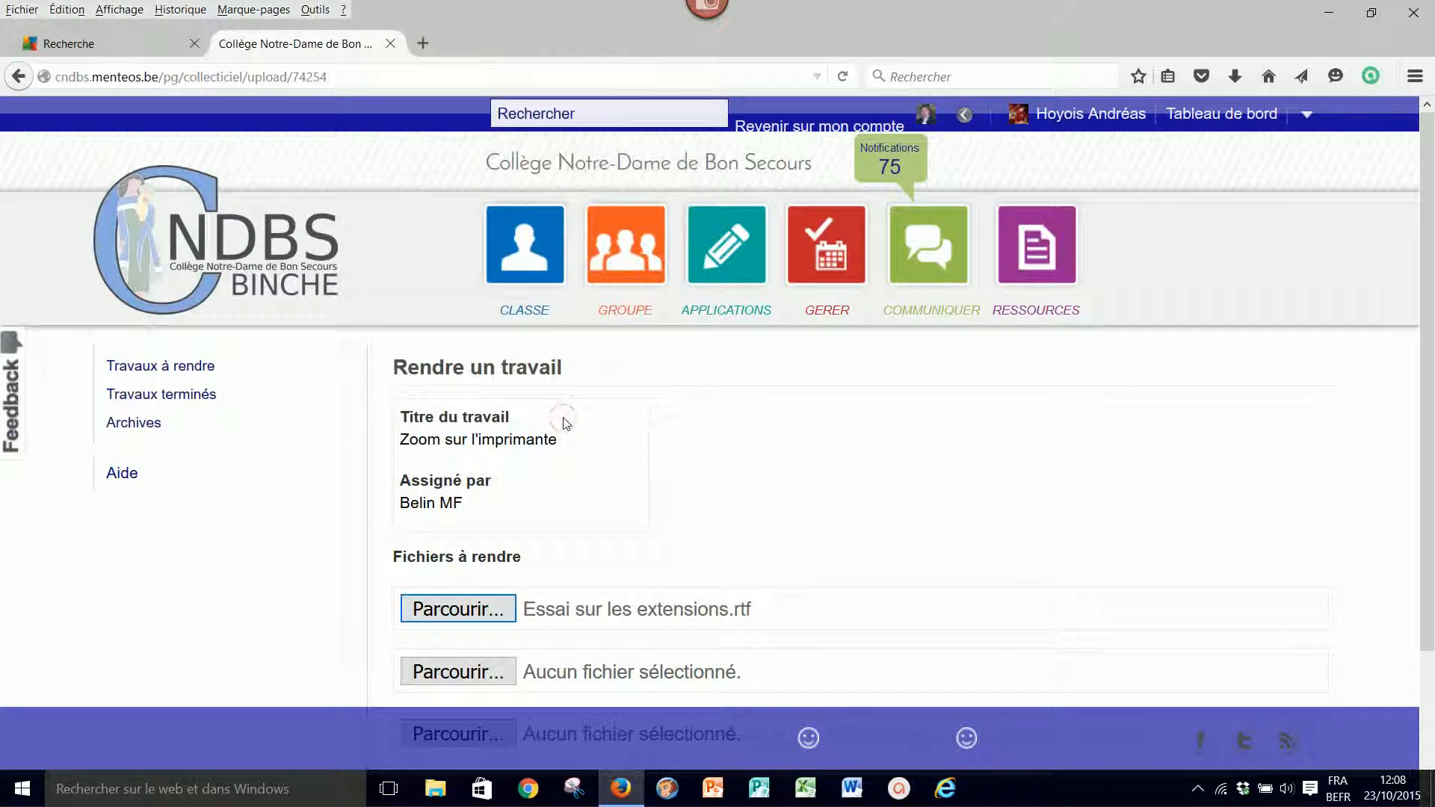
pyautogui.scroll(-2, 1271, 672)
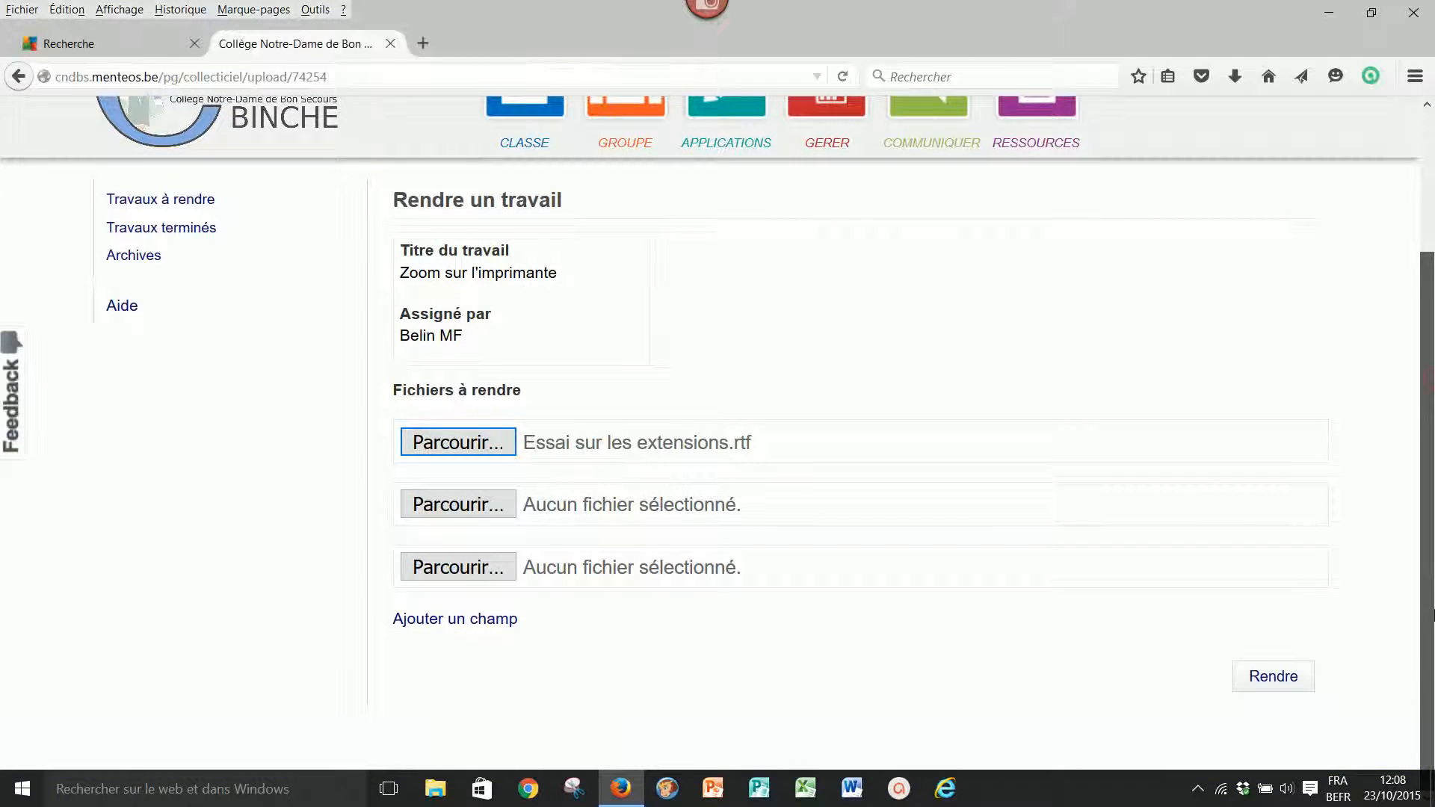
pyautogui.click(1281, 682)
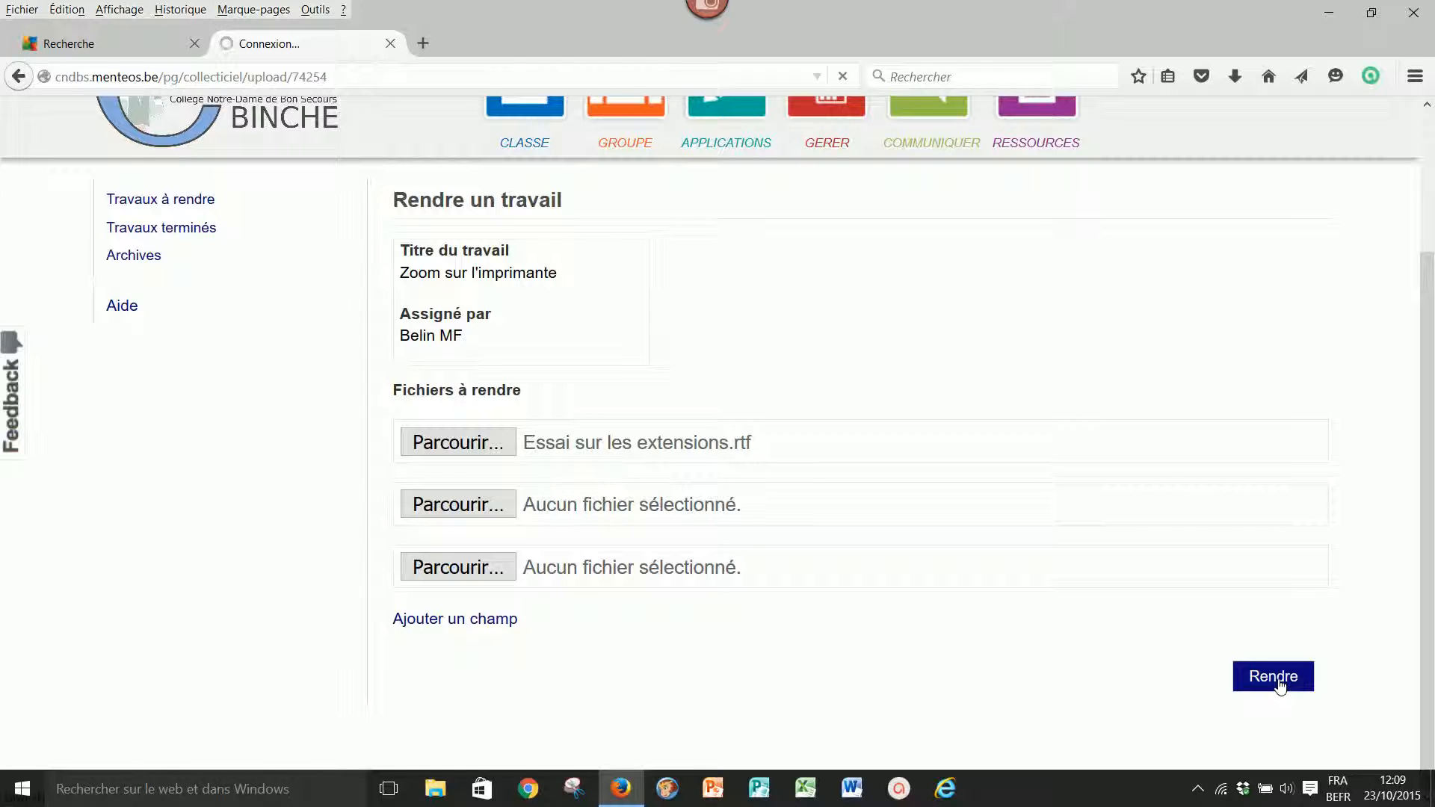
pyautogui.click(1198, 791)
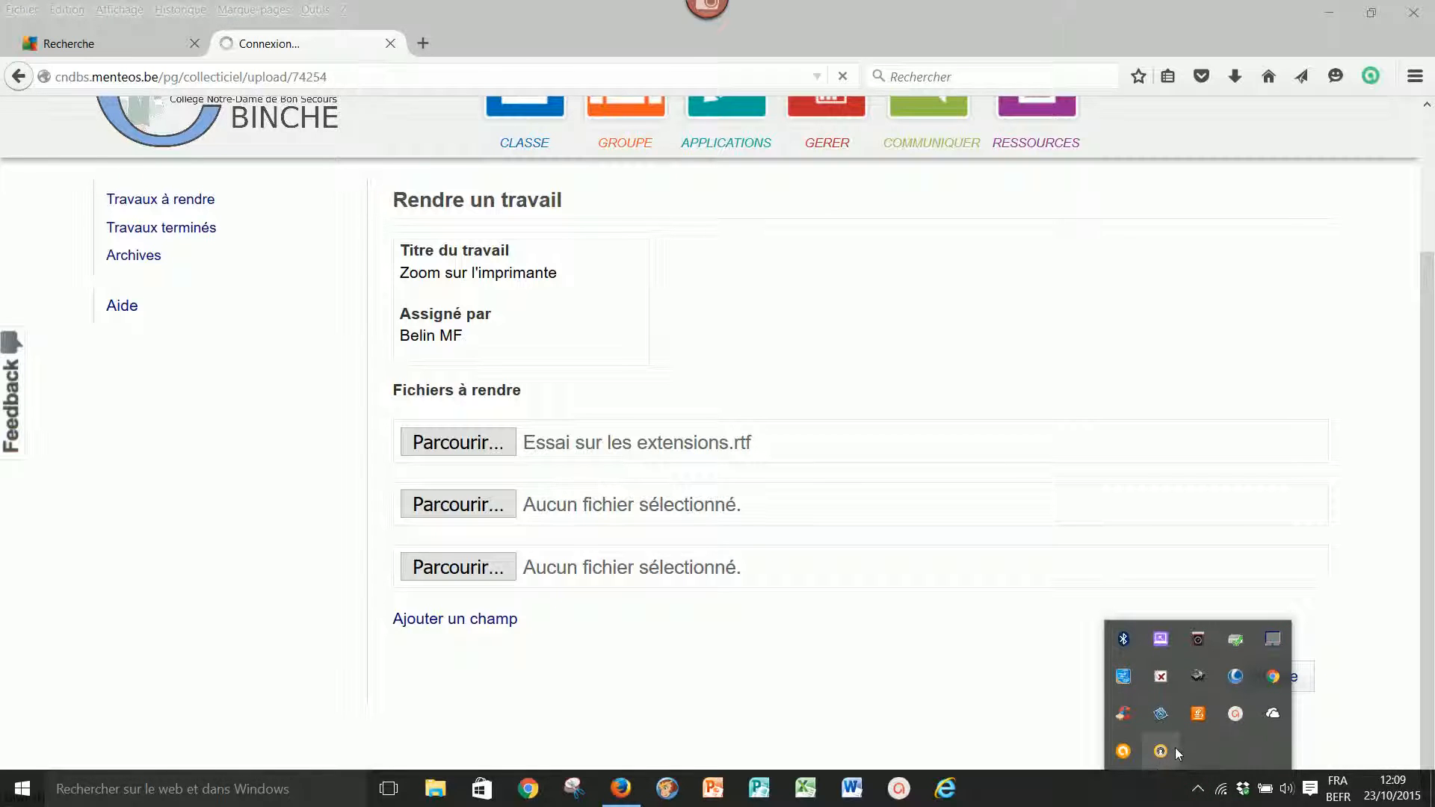
pyautogui.click(1239, 716)
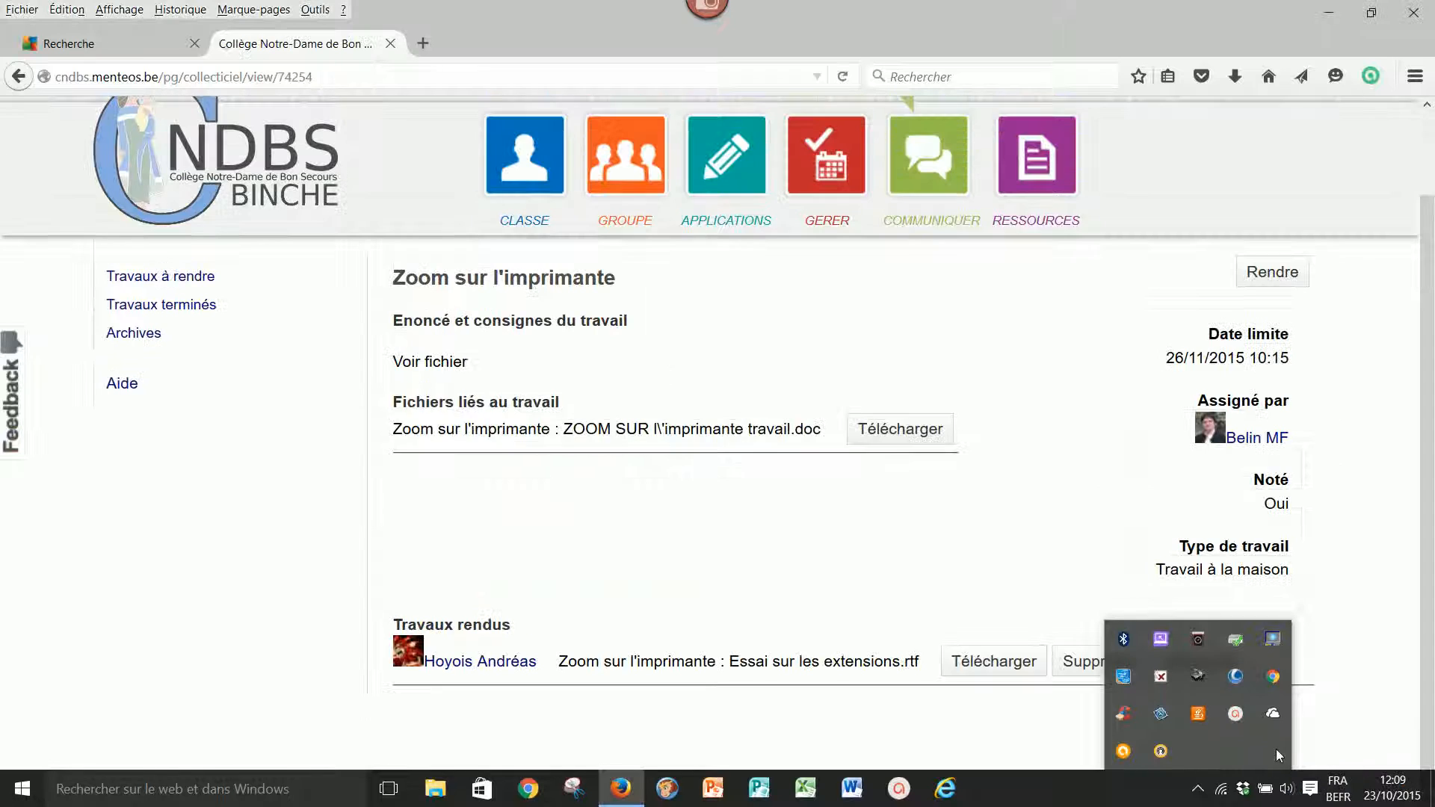
pyautogui.click(848, 557)
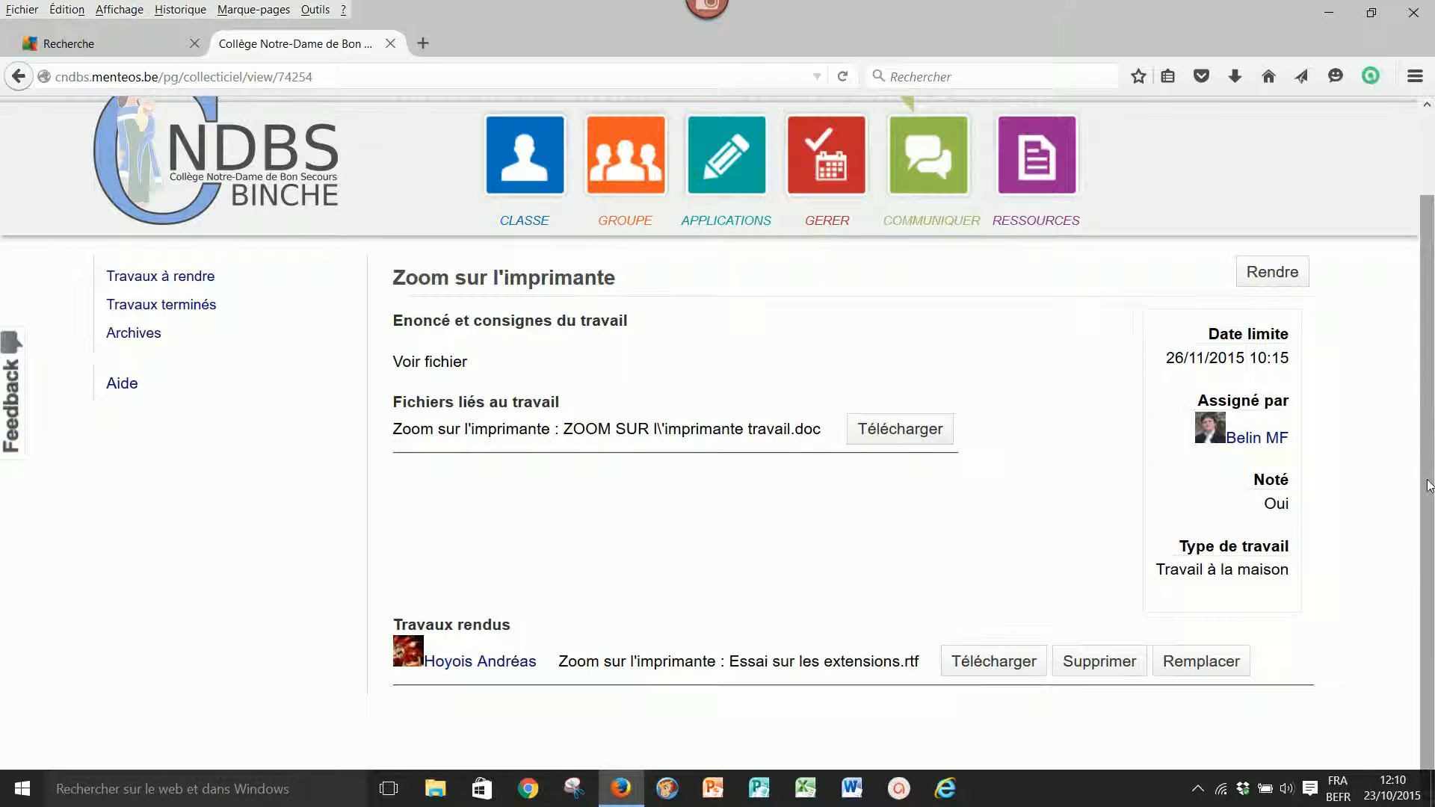
# Return to the teacher's account and check the student's submitted work on the assignment page
pyautogui.scroll(2, 1428, 486)
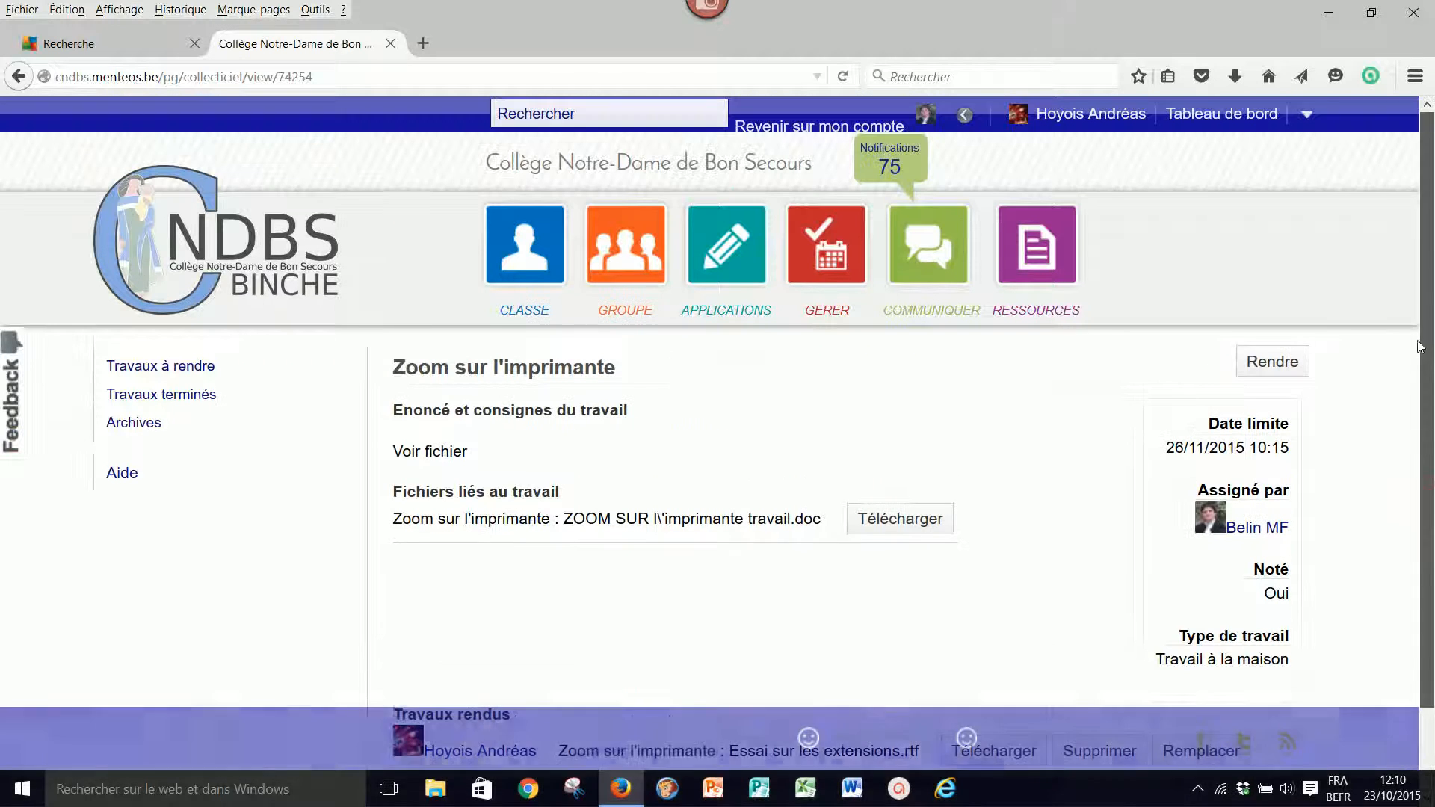
pyautogui.click(779, 124)
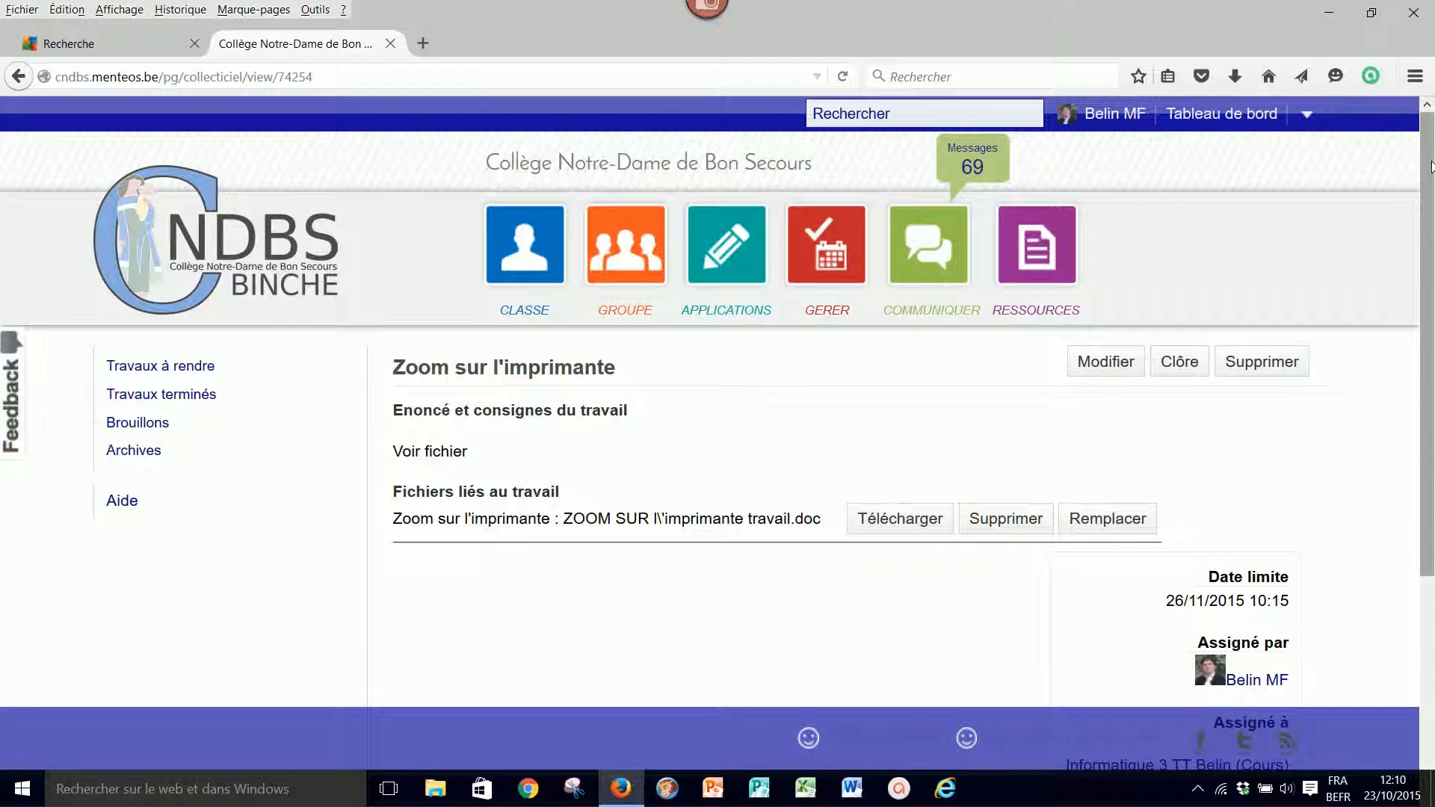
pyautogui.moveTo(1429, 163); pyautogui.dragTo(1432, 390)
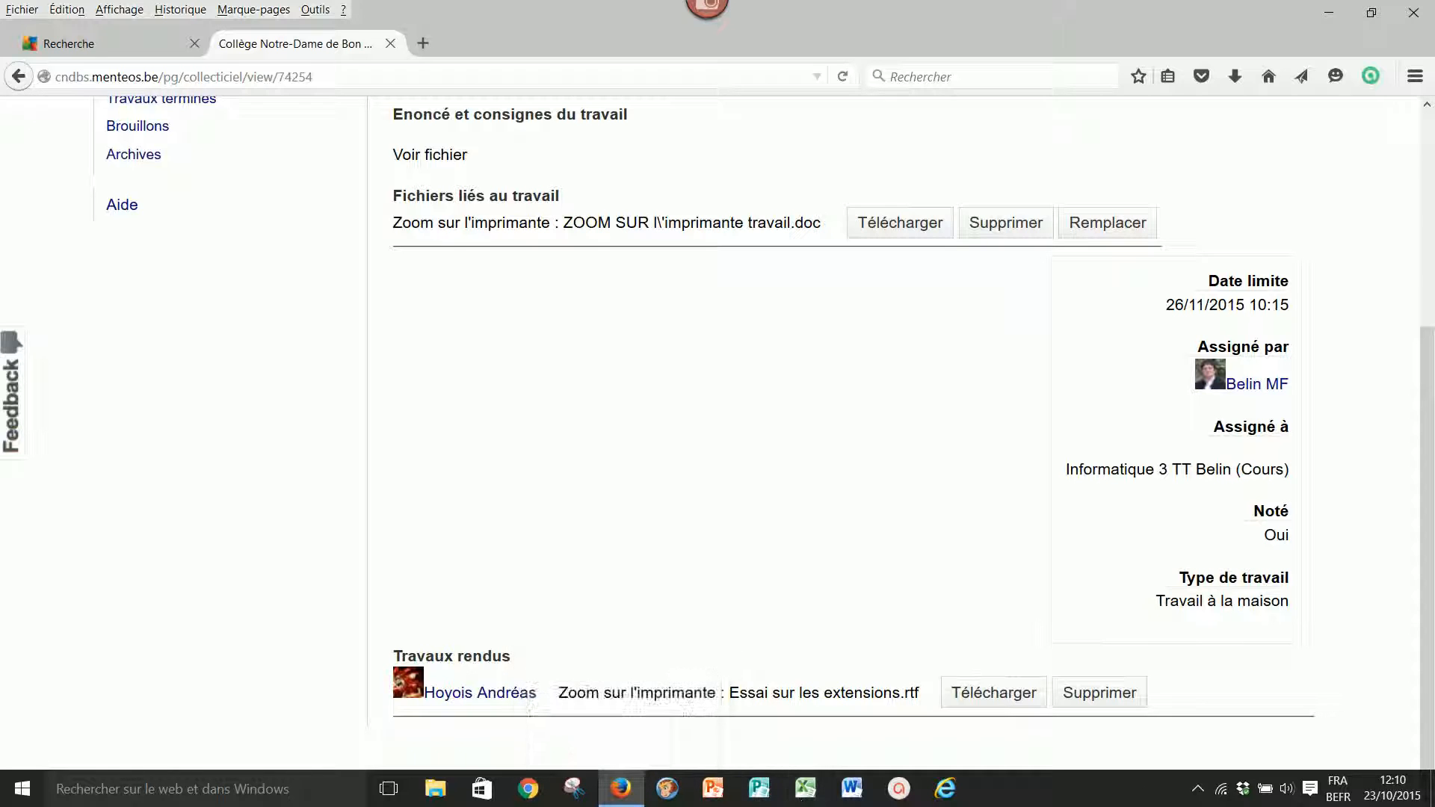
pyautogui.click(1196, 788)
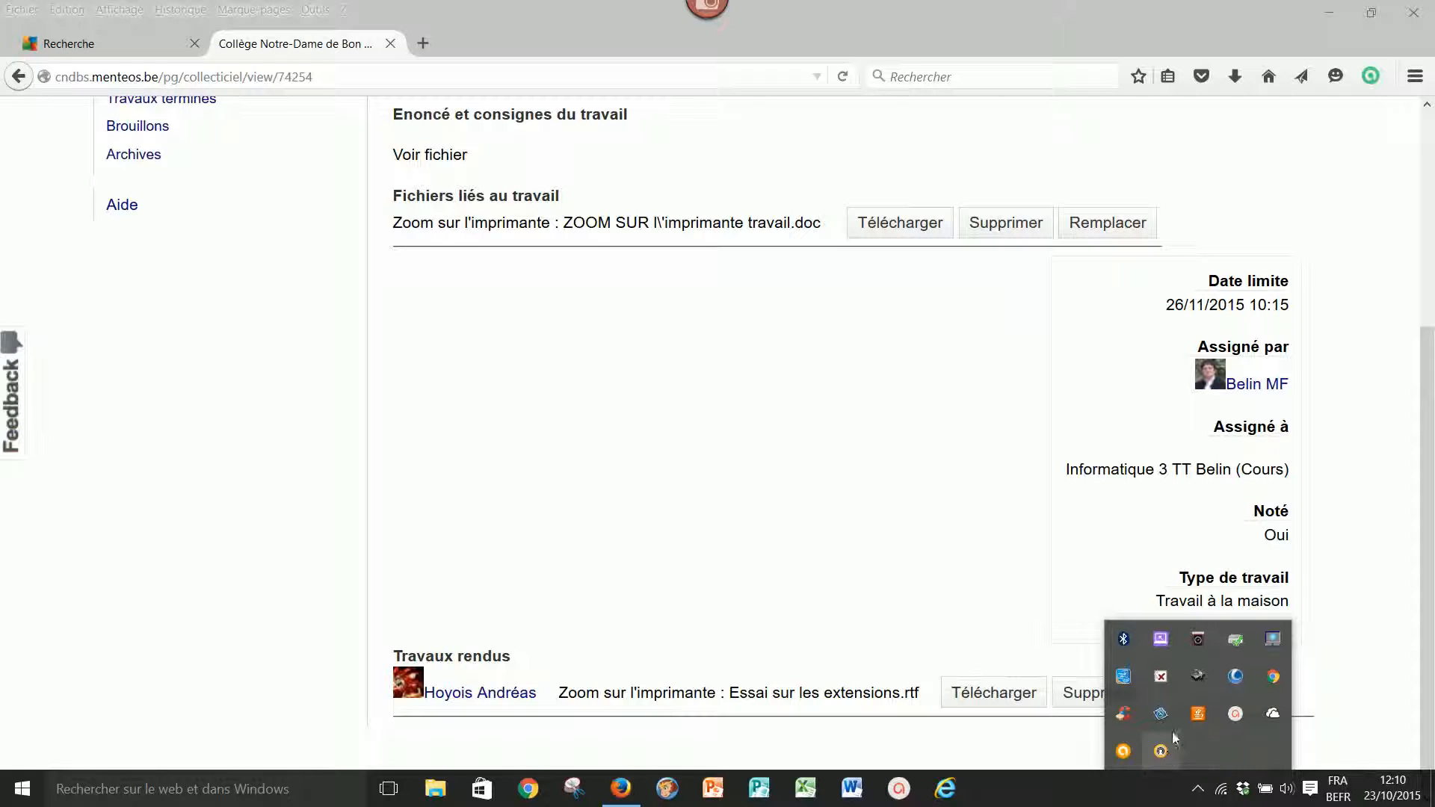
pyautogui.click(1235, 714)
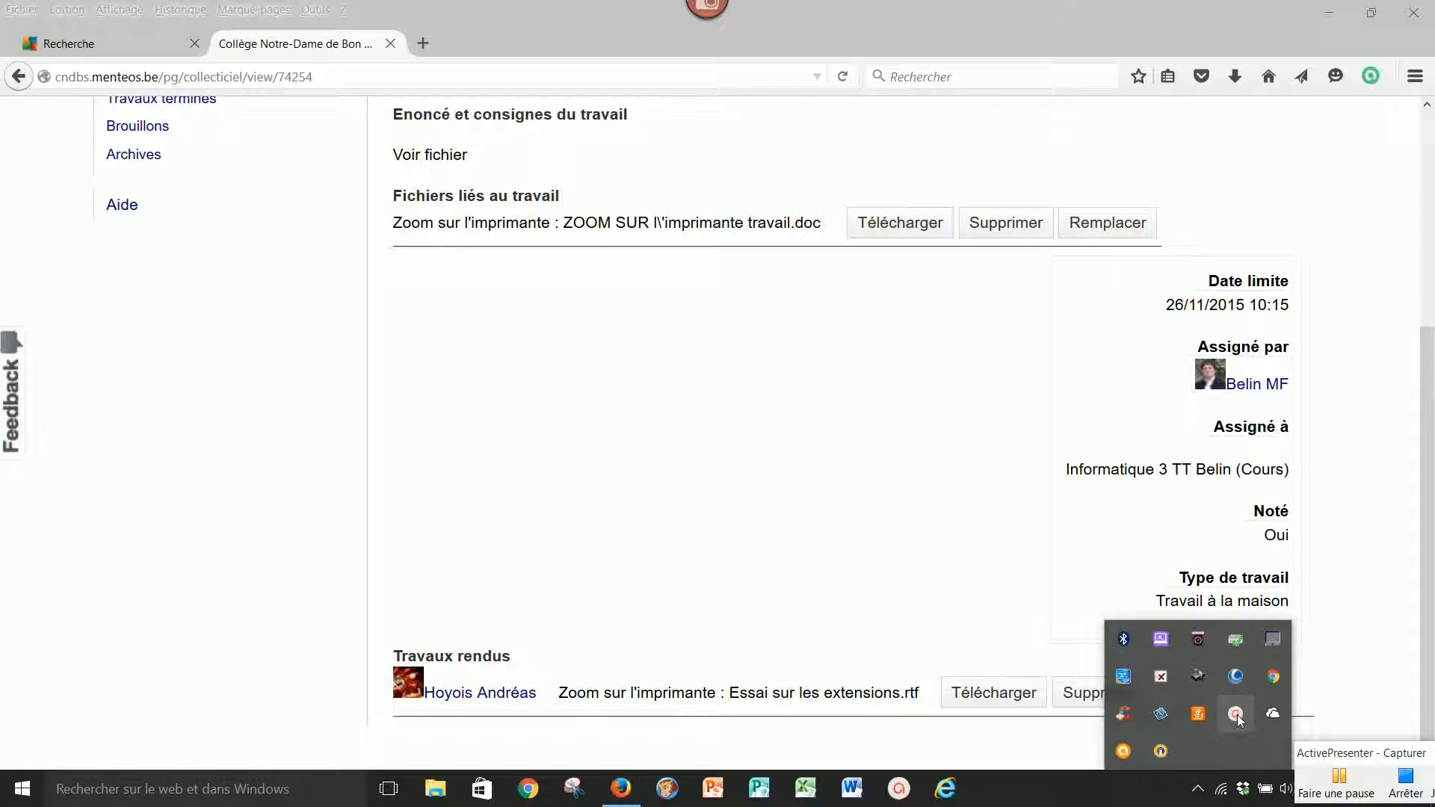
pyautogui.click(1358, 797)
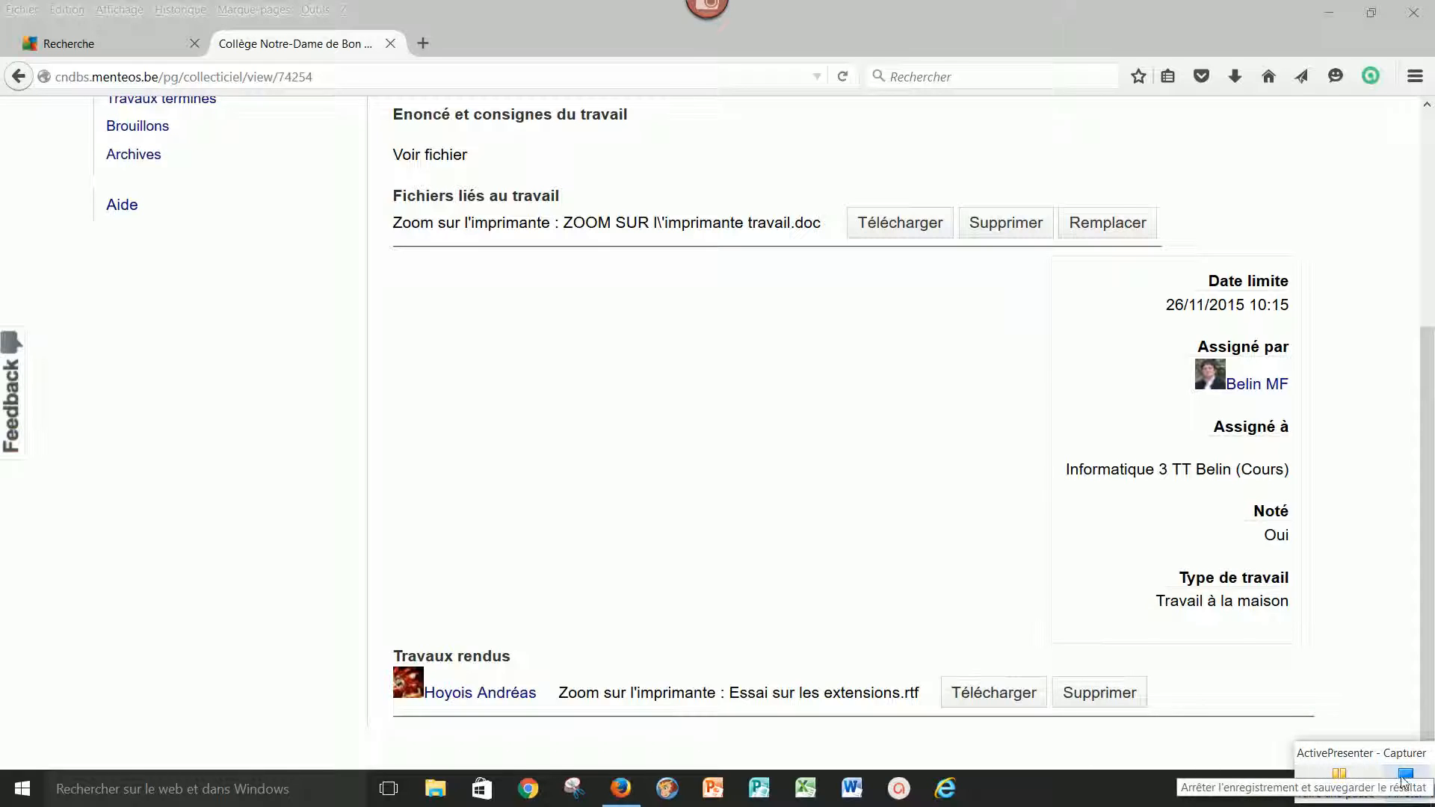